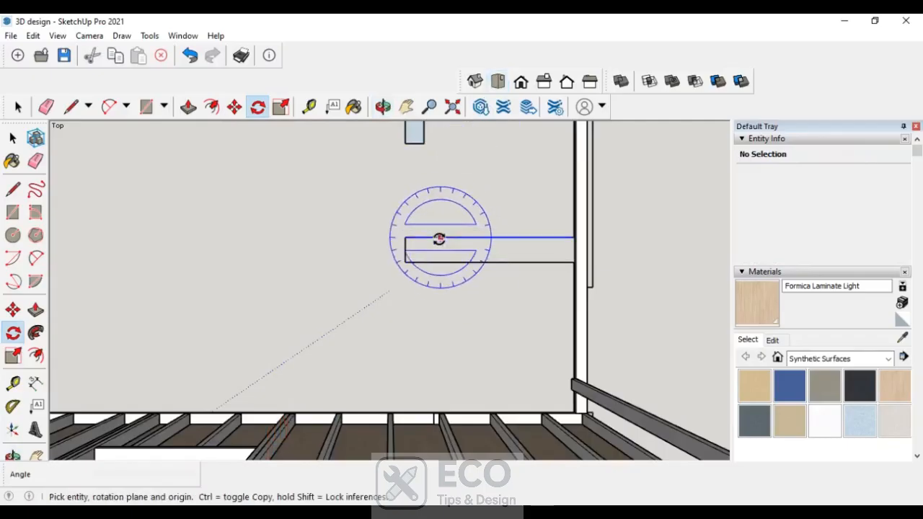
- Rotate the 2x4 stud 90 degrees about its end midpoint so it stands upright
scroll(438, 271, "down", 3)
middle_click_drag(640, 368, 587, 402)
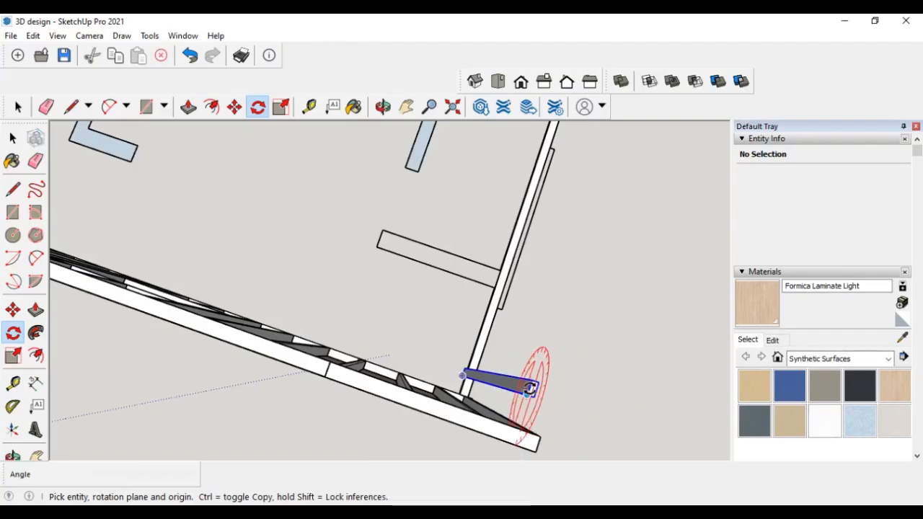
middle_click_drag(530, 388, 375, 339)
middle_click_drag(414, 423, 424, 385)
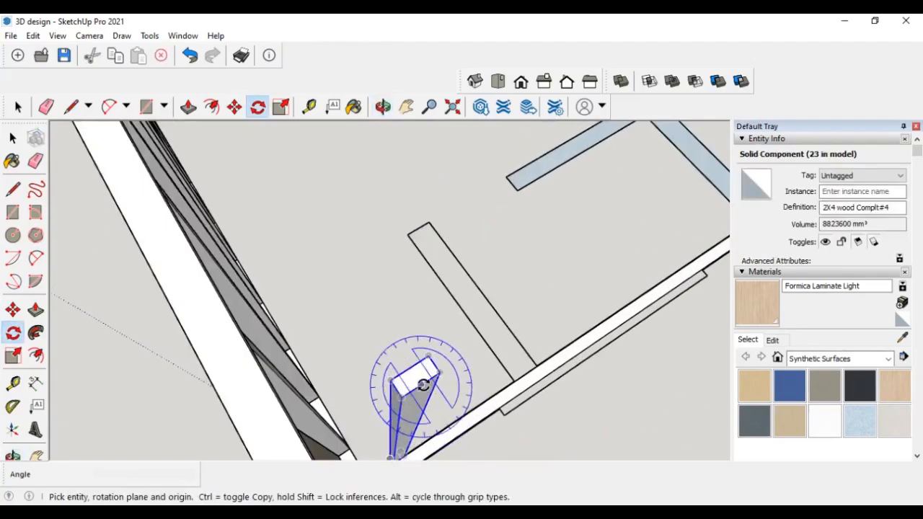
scroll(415, 380, "up", 2)
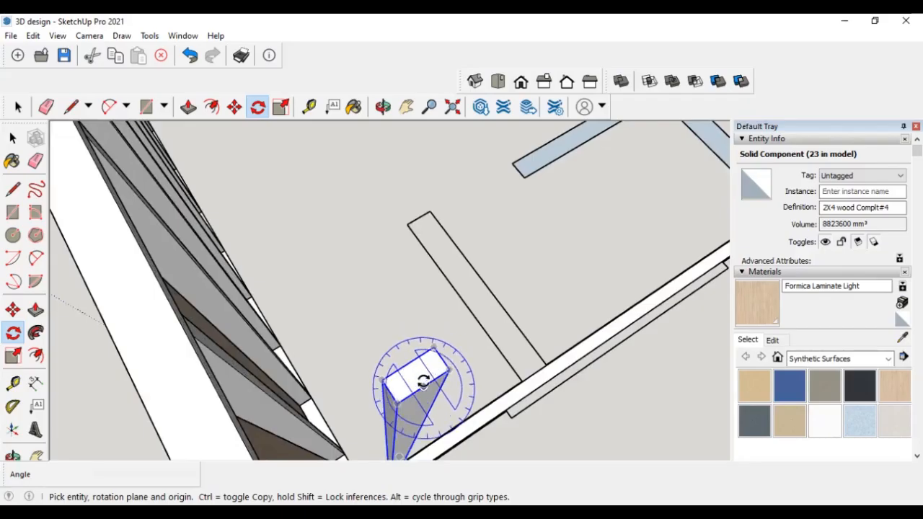
left_click(422, 384)
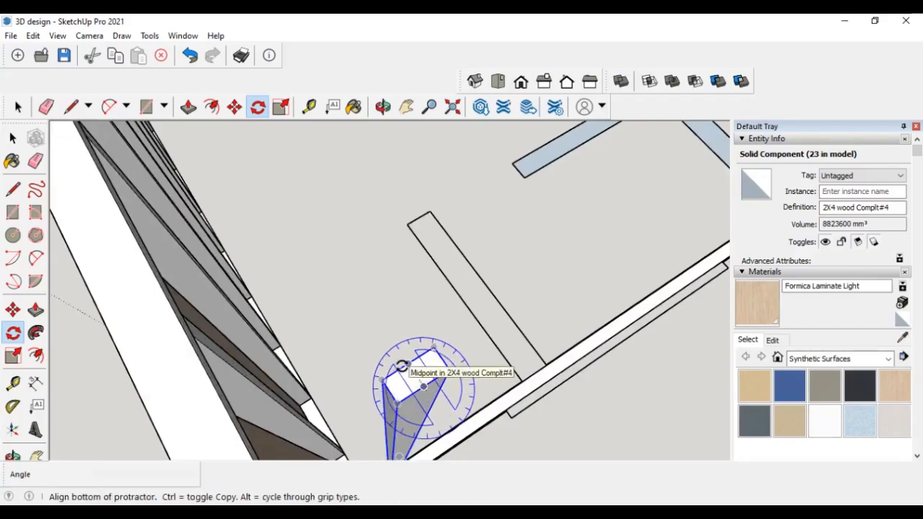
left_click(402, 366)
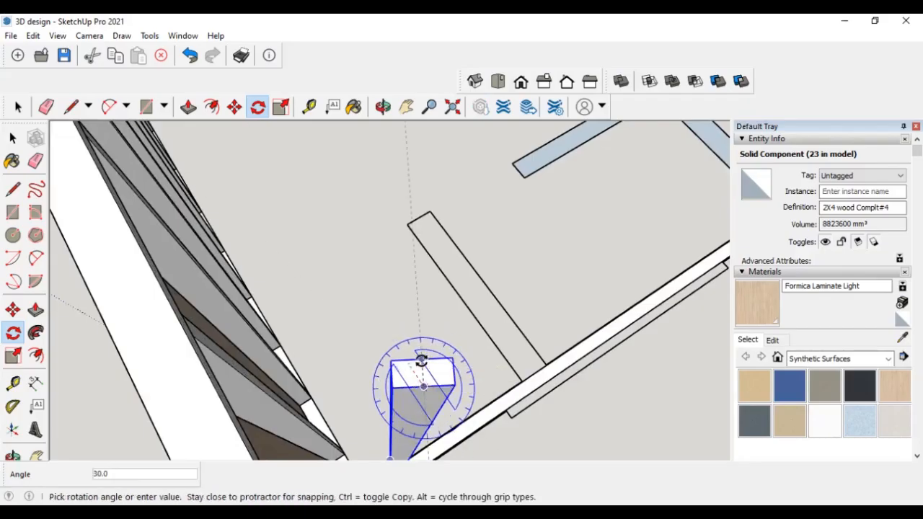
left_click(458, 370)
- Move the upright stud over to the end of the new wall's bottom plate
scroll(468, 362, "down", 3)
middle_click_drag(467, 424, 392, 354)
left_click(12, 309)
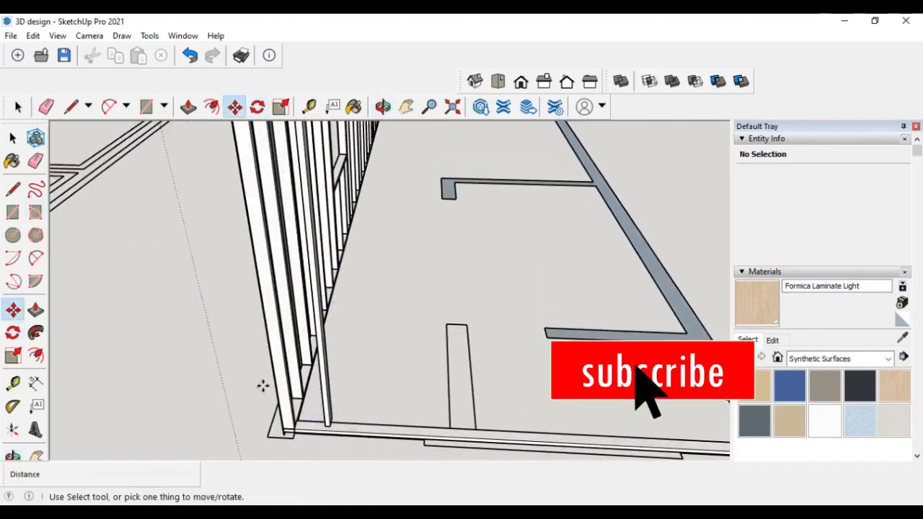
scroll(288, 433, "up", 5)
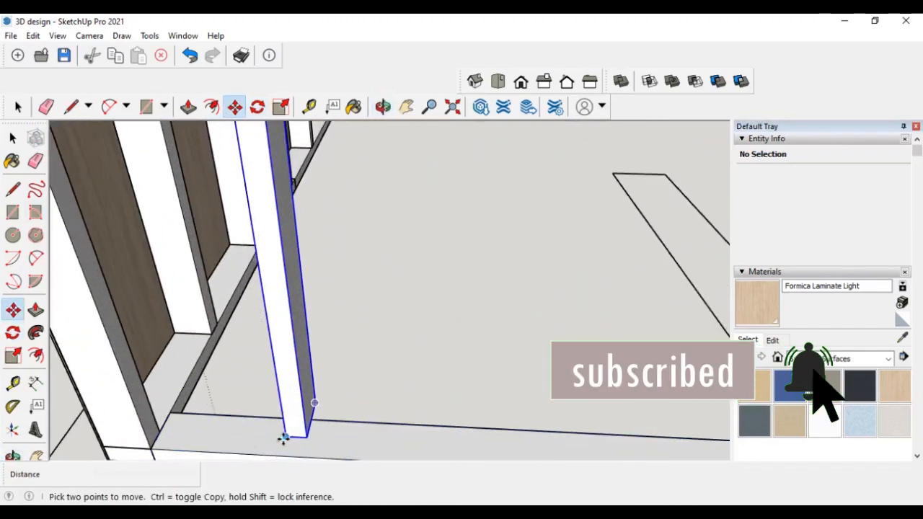
middle_click_drag(284, 439, 336, 383)
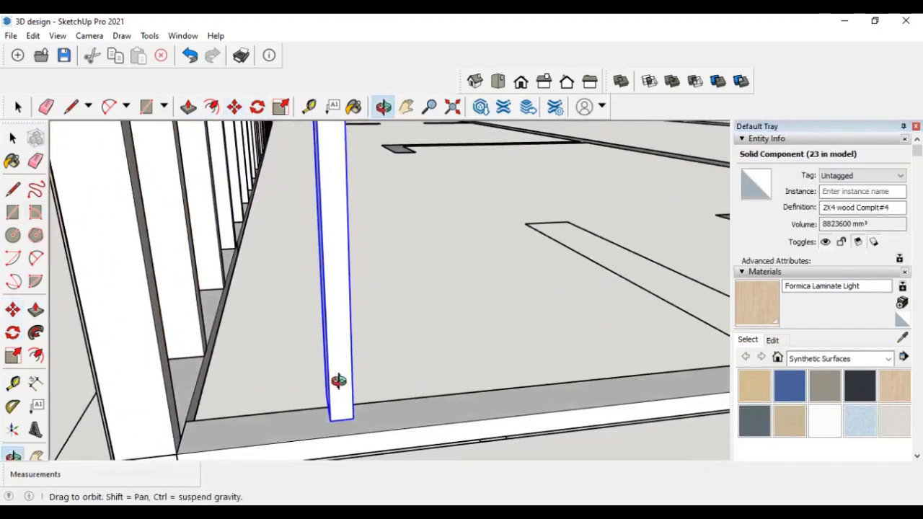
left_click(330, 420)
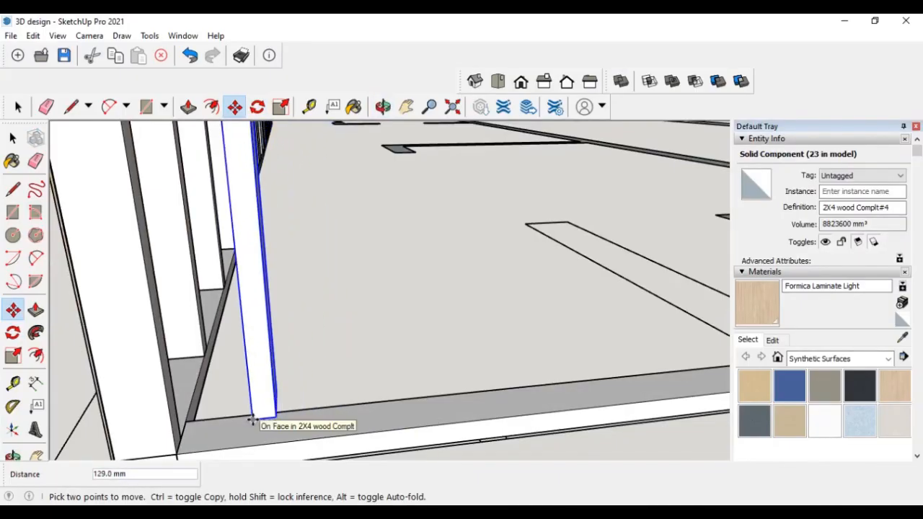
scroll(247, 400, "down", 1)
scroll(247, 400, "down", 1)
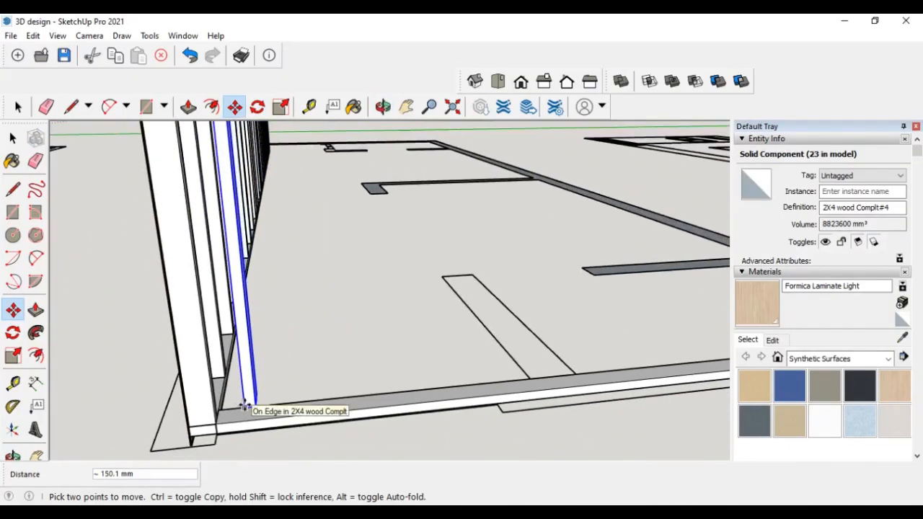
middle_click_drag(247, 404, 182, 389)
left_click(214, 392)
- Snap the stud's base corner onto the bottom plate's end corner
middle_click_drag(313, 392, 152, 410)
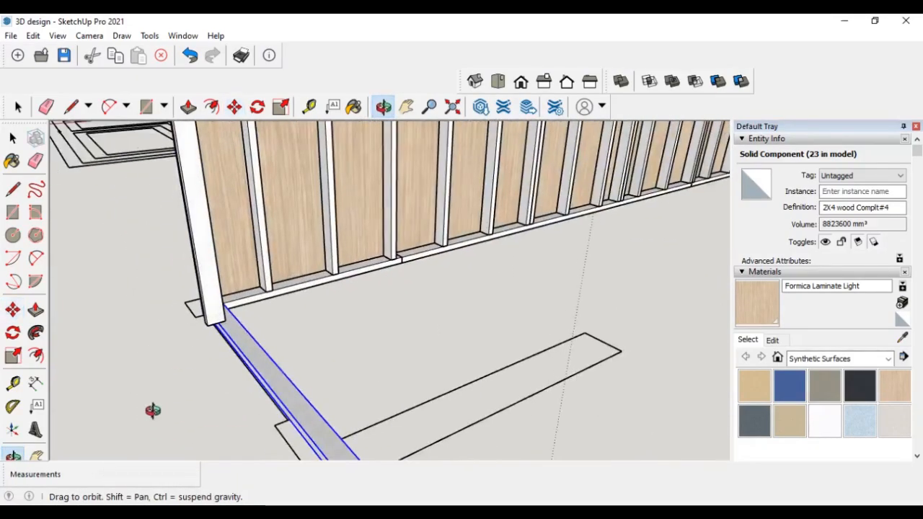
middle_click_drag(313, 337, 297, 351)
scroll(149, 324, "up", 6)
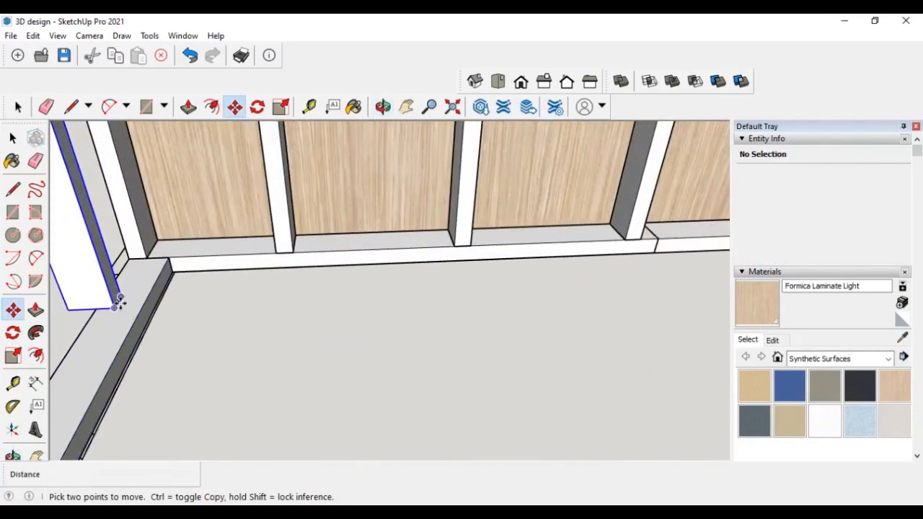
left_click(120, 296)
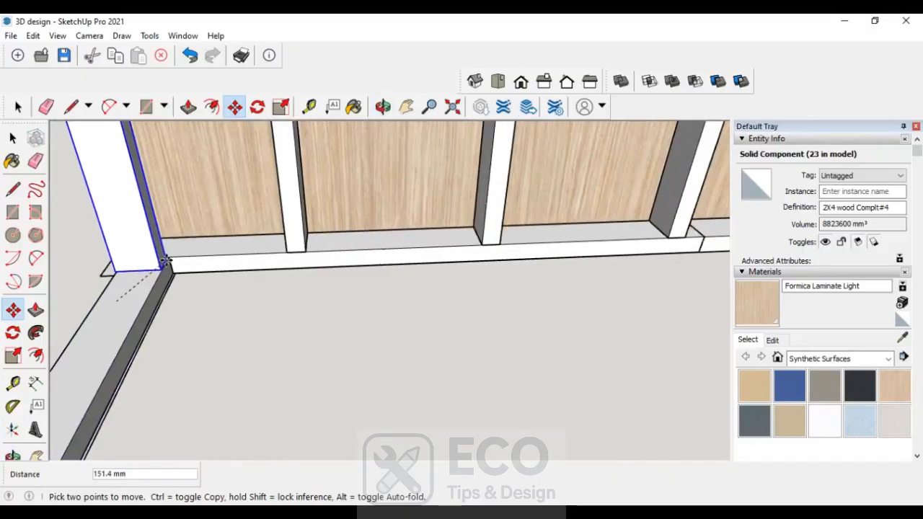
scroll(165, 261, "up", 2)
left_click(169, 258)
- Copy the stud 406 mm along the bottom plate and array it as 5 copies
middle_click_drag(210, 315, 457, 387)
scroll(437, 364, "down", 2)
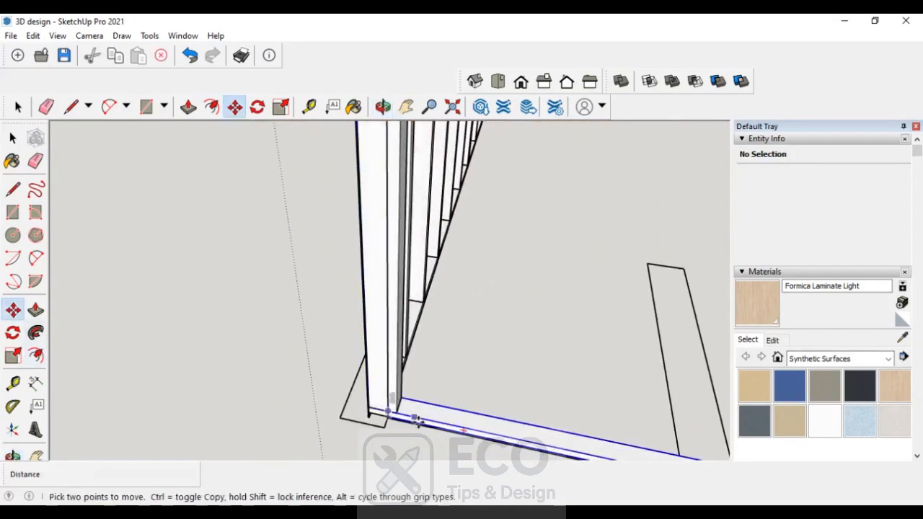
middle_click_drag(399, 421, 398, 395)
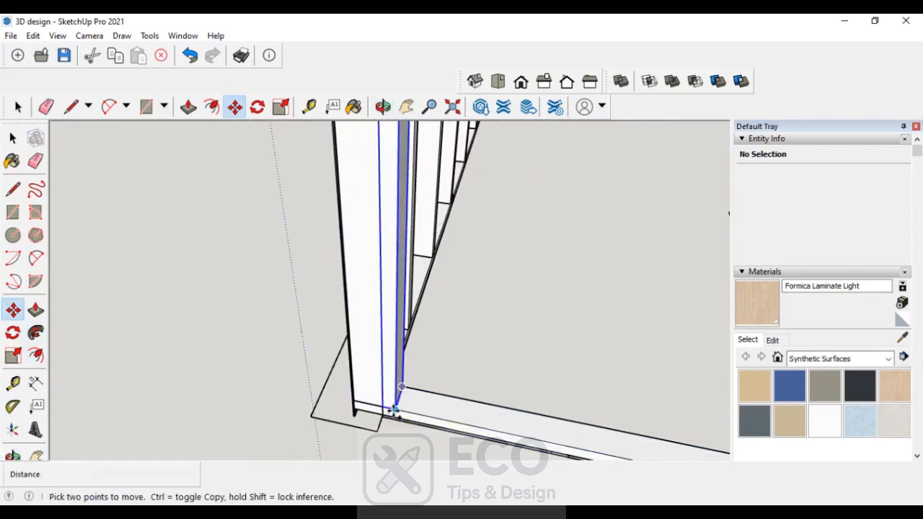
key("ctrl")
left_click(395, 411)
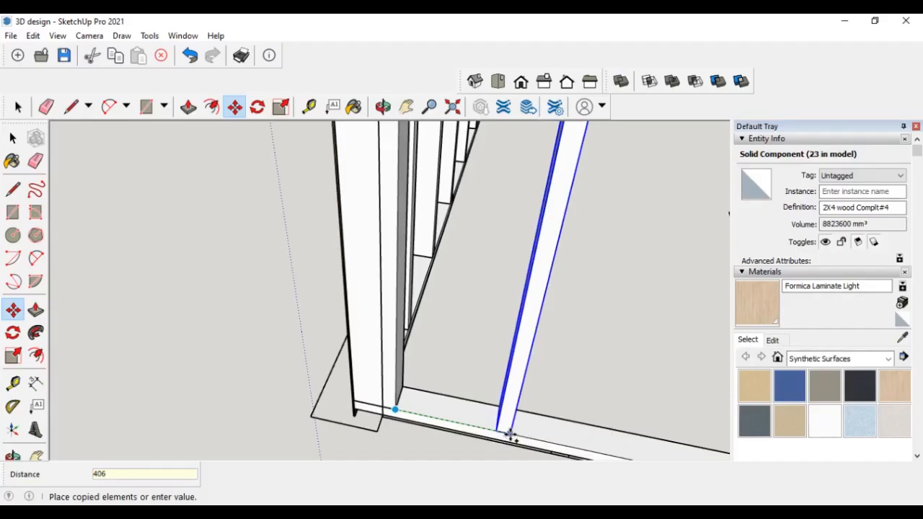
key("Return")
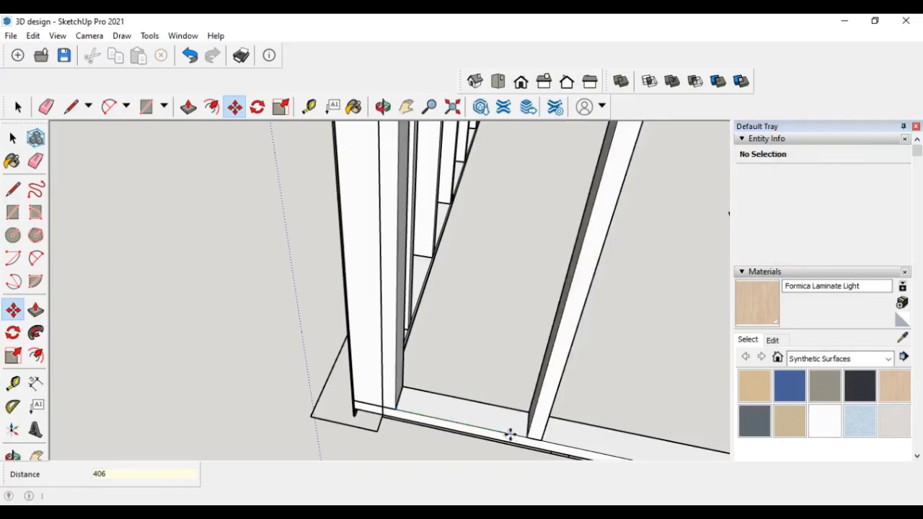
key("Return")
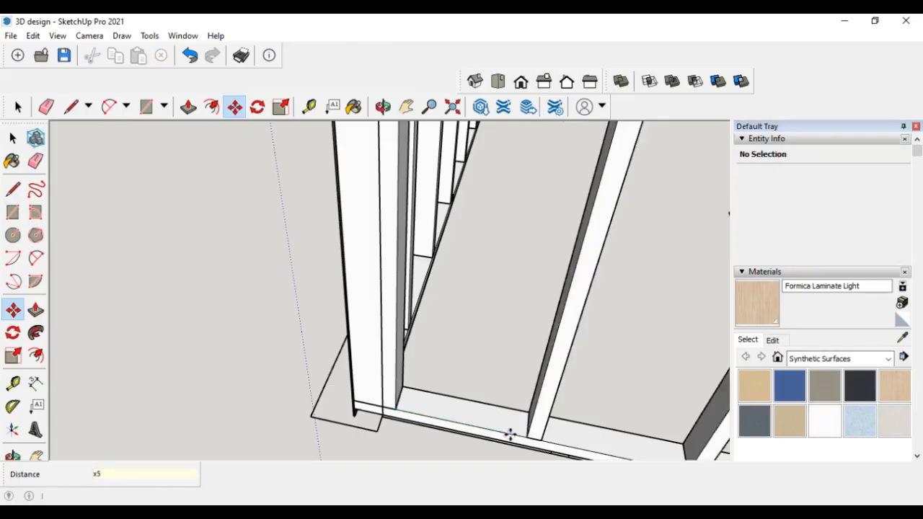
- Change the stud array to 8 copies
scroll(215, 390, "down", 9)
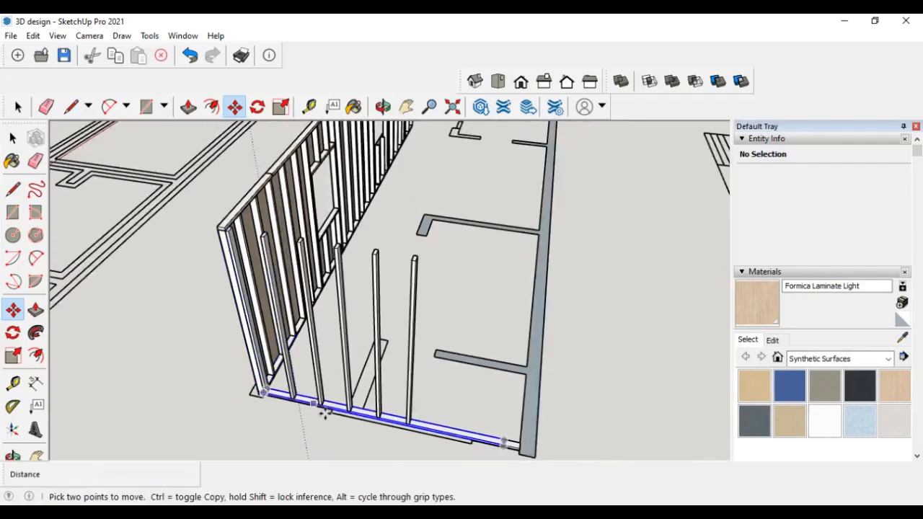
middle_click_drag(412, 448, 439, 403)
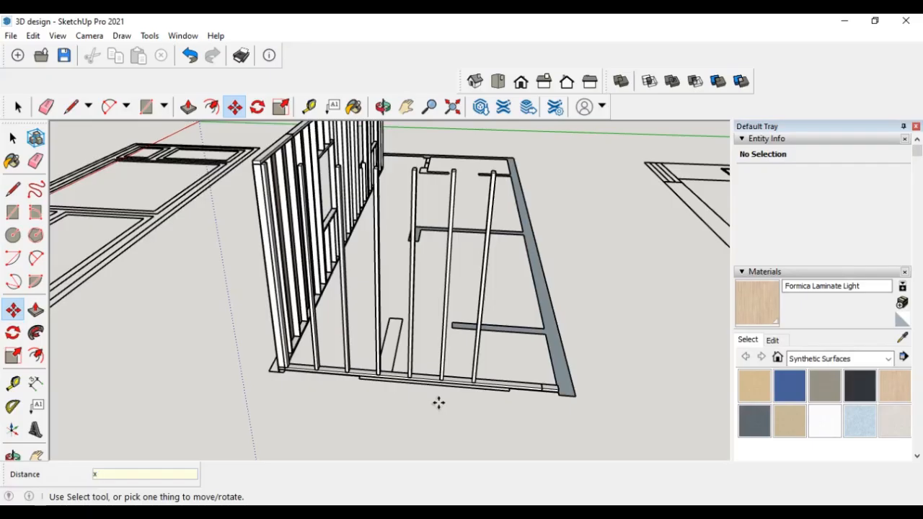
key("Return")
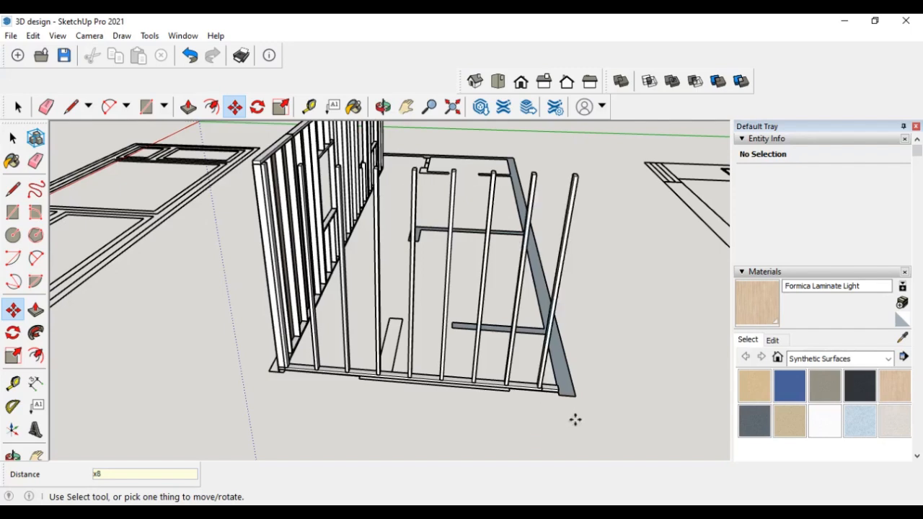
scroll(576, 419, "up", 8)
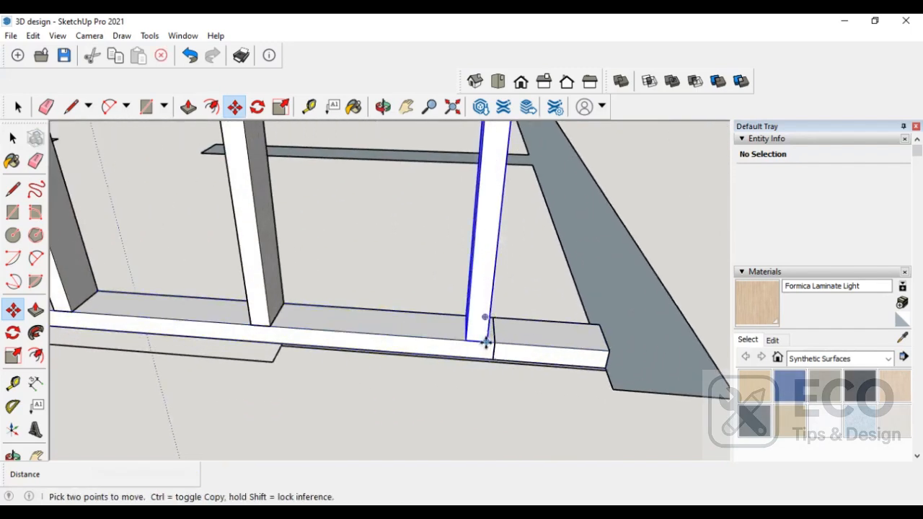
left_click(486, 344)
key("ctrl")
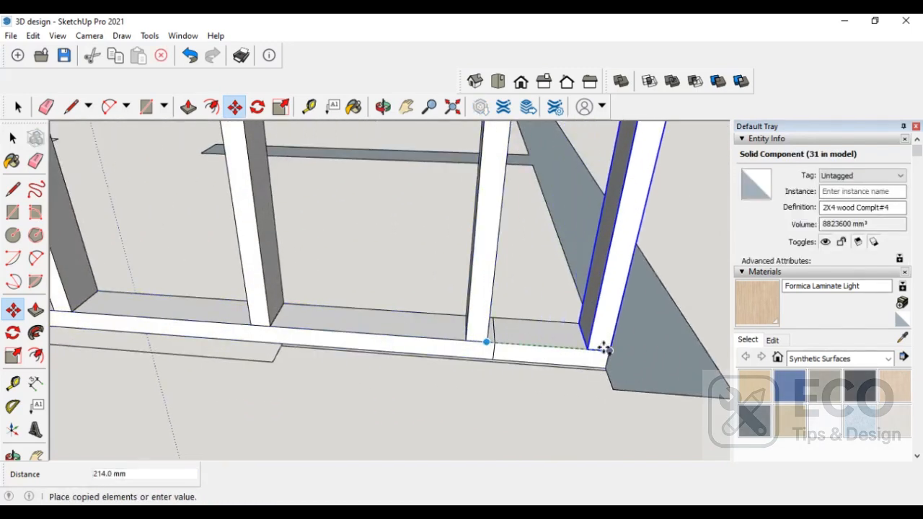
key("Escape")
scroll(527, 399, "down", 5)
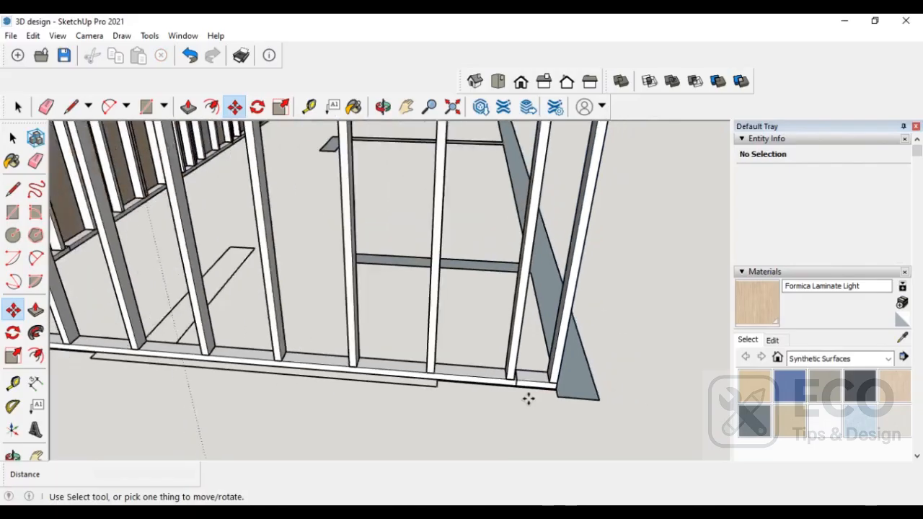
scroll(528, 399, "down", 6)
scroll(488, 414, "up", 4)
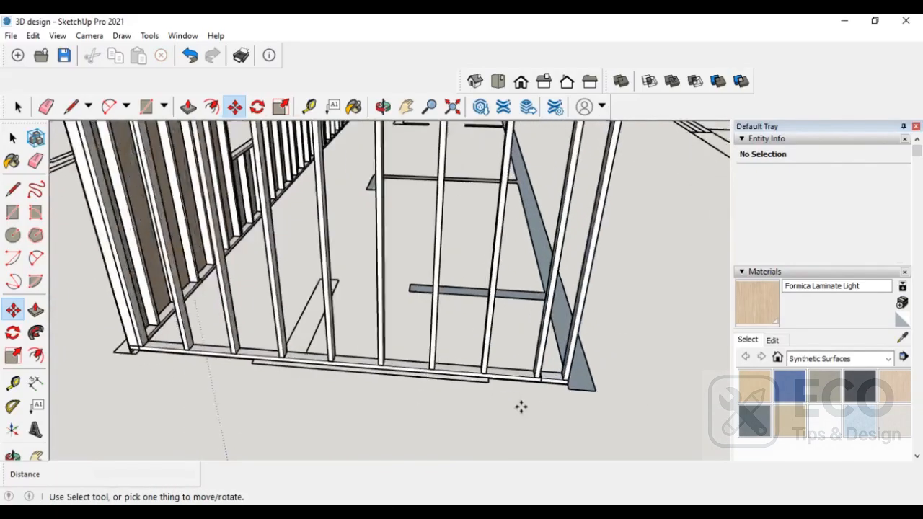
scroll(521, 408, "up", 3)
scroll(546, 392, "up", 4)
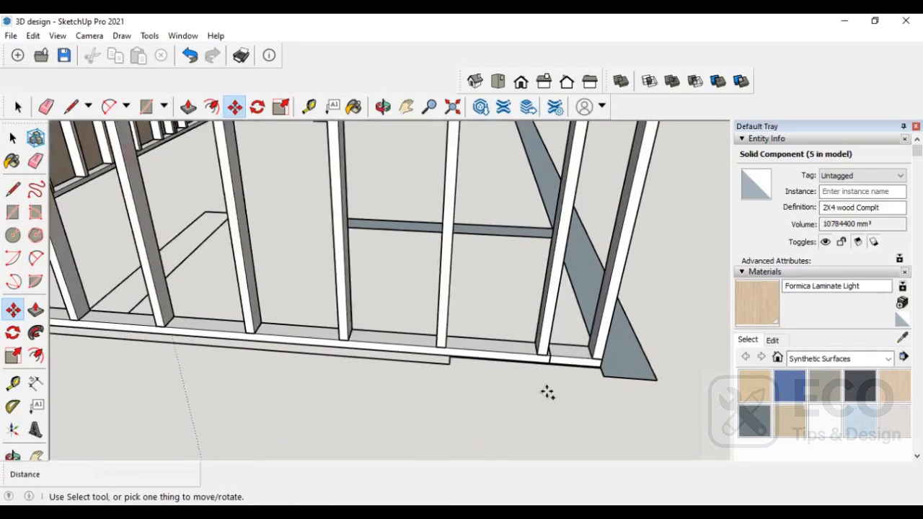
left_click(558, 345)
left_click(595, 268)
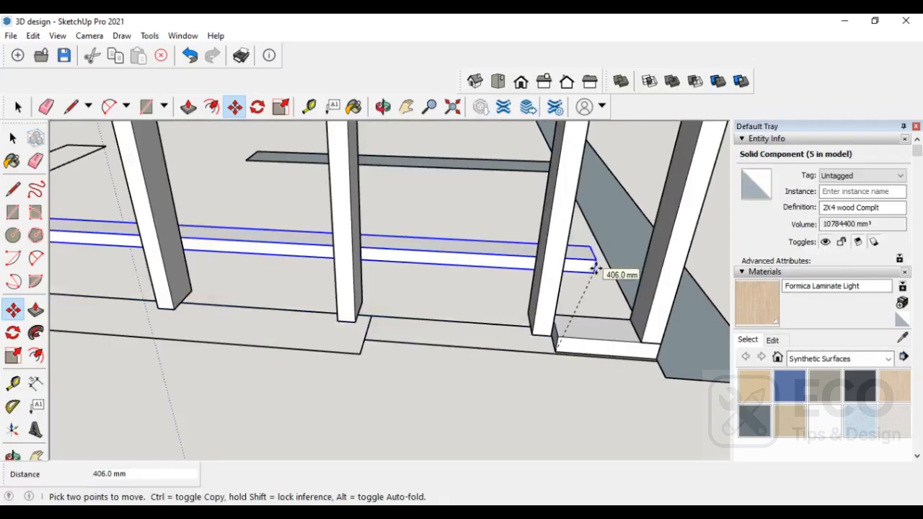
key("ctrl+z")
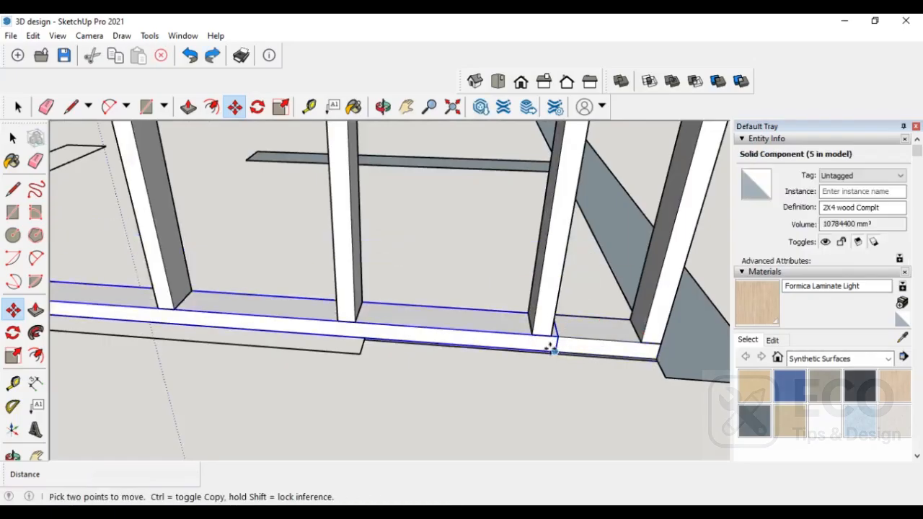
- Copy the bottom plate upward to make a horizontal blocking member between the studs
left_click(552, 351)
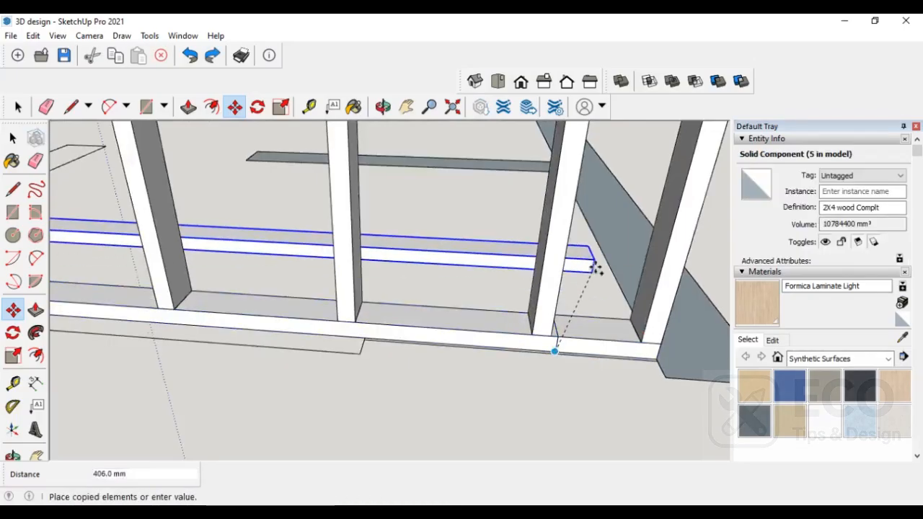
left_click(613, 229)
left_click(613, 229)
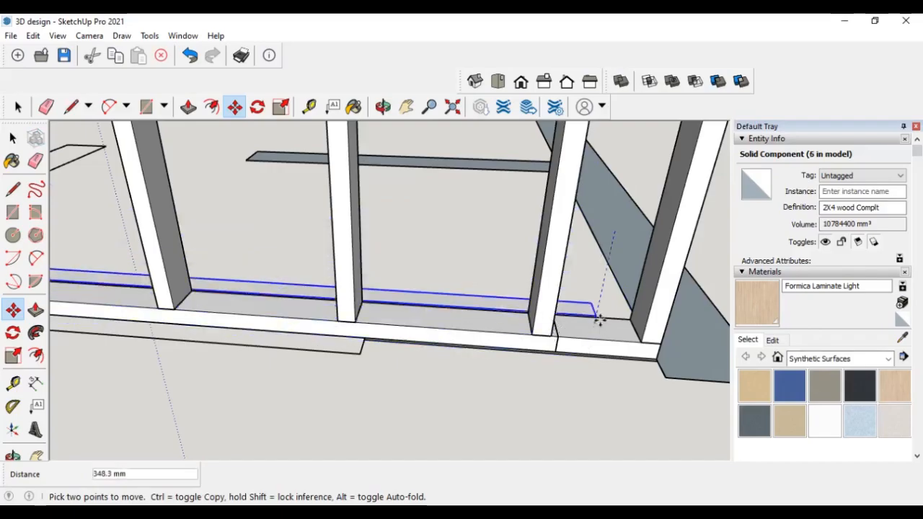
- Move the copied horizontal member to a new position near the adjoining wall
left_click(596, 283)
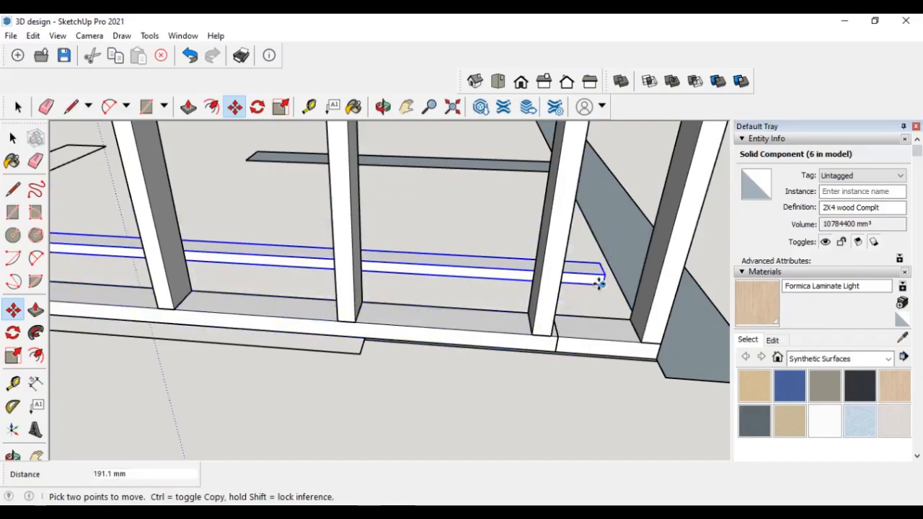
left_click(602, 283)
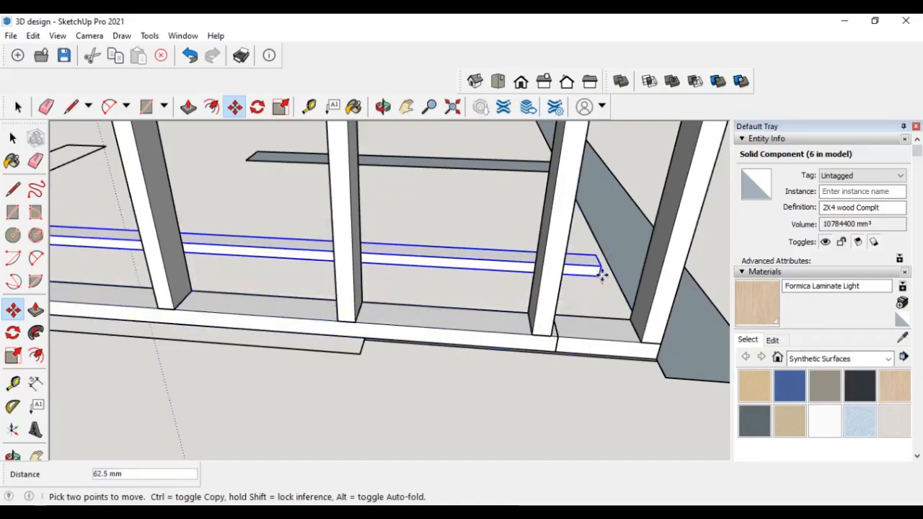
scroll(631, 202, "down", 6)
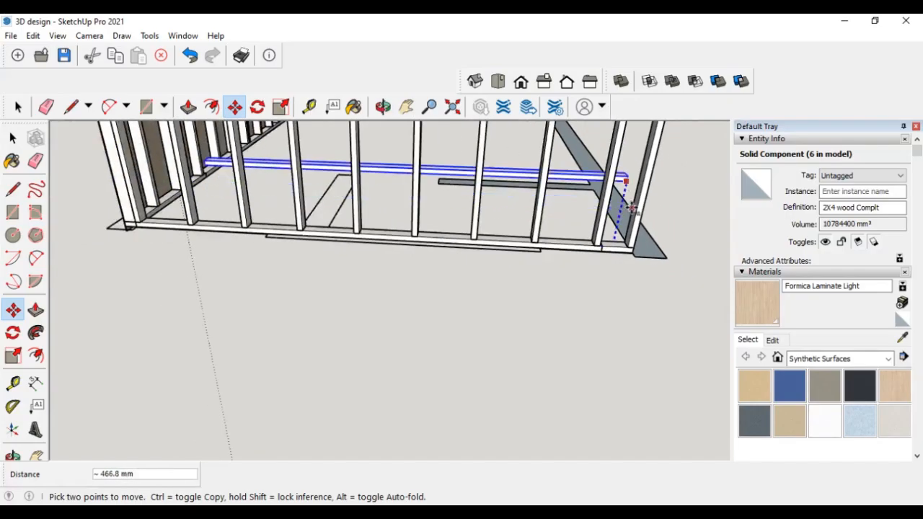
middle_click_drag(631, 207, 351, 306)
scroll(352, 306, "down", 2)
scroll(351, 307, "down", 2)
scroll(324, 278, "up", 5)
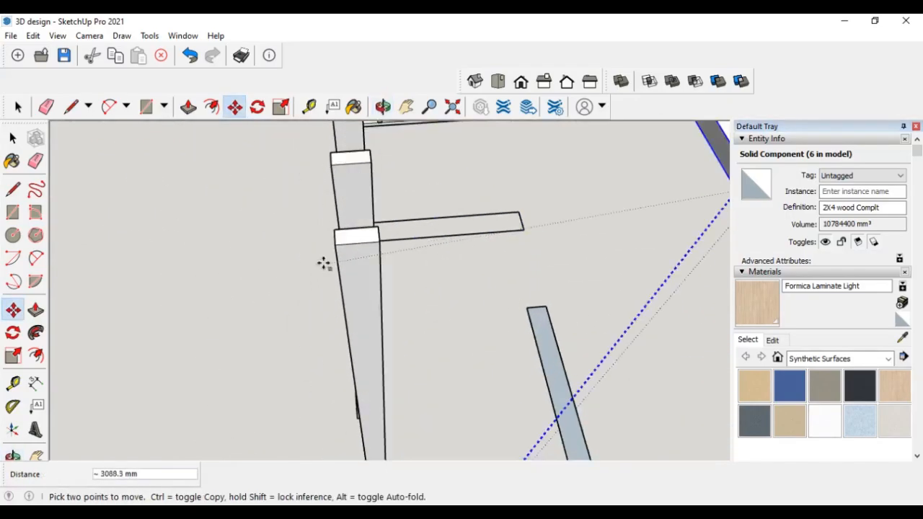
left_click(347, 230)
scroll(360, 282, "down", 5)
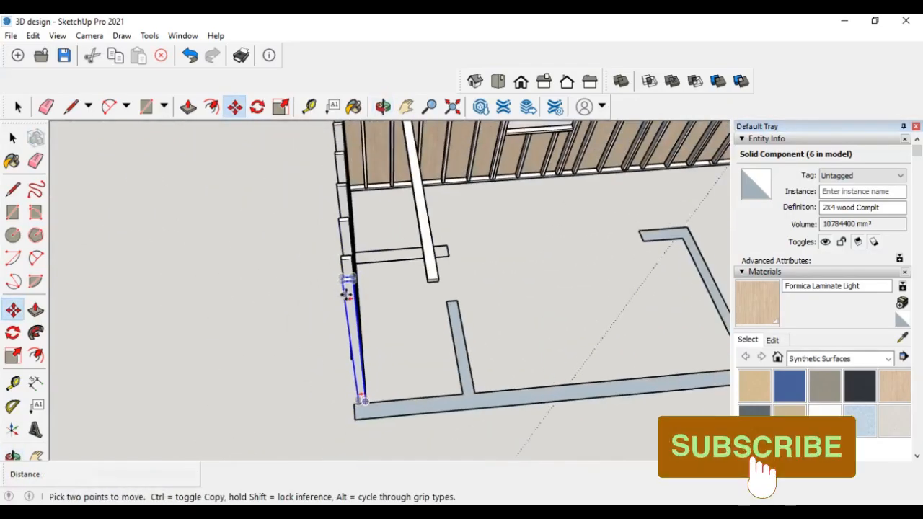
- Move the copied member into the corner where the two walls meet
key("q")
scroll(426, 278, "up", 4)
left_click(420, 276)
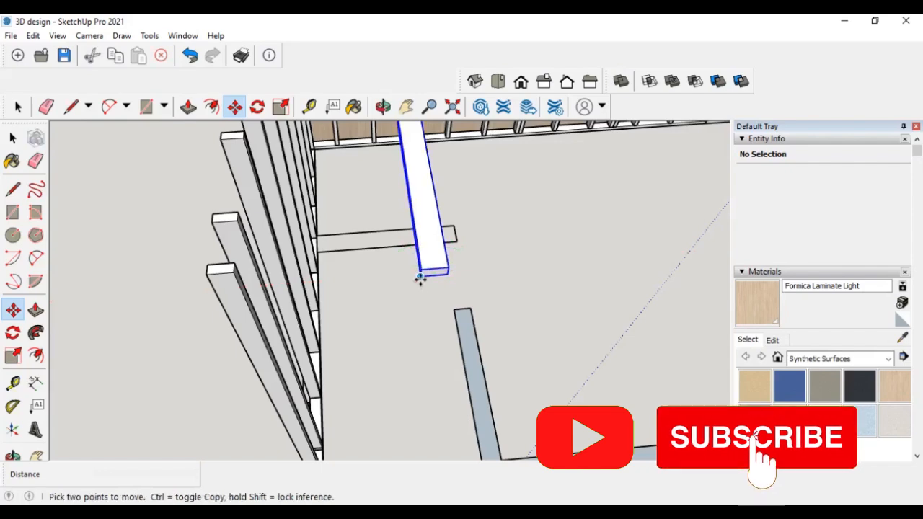
scroll(204, 278, "up", 1)
middle_click_drag(204, 269, 268, 320)
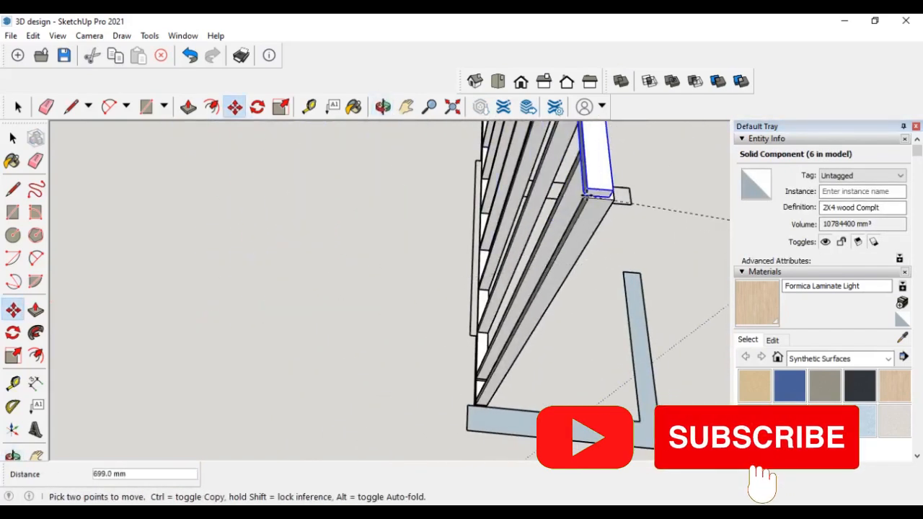
left_click(588, 197)
middle_click_drag(606, 252, 240, 251)
scroll(240, 251, "down", 2)
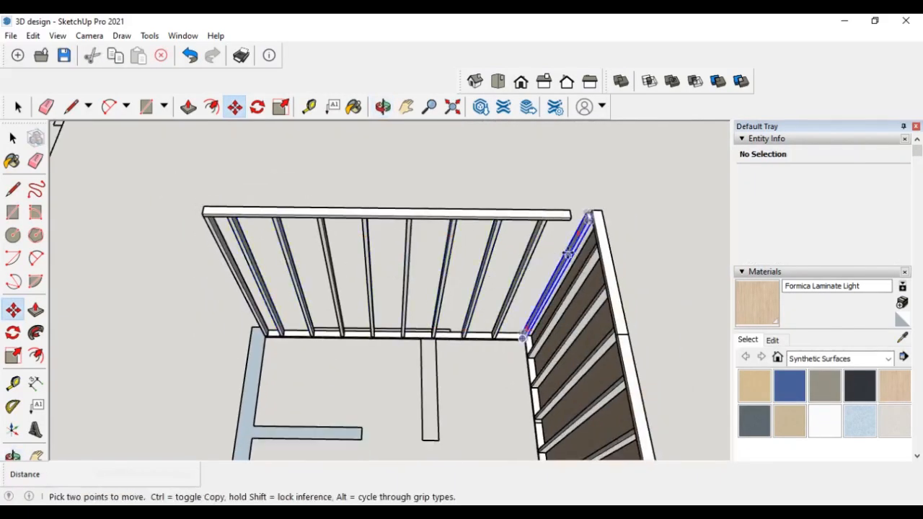
- Try to copy the lower horizontal member along the wall, then undo the copy
scroll(269, 350, "up", 3)
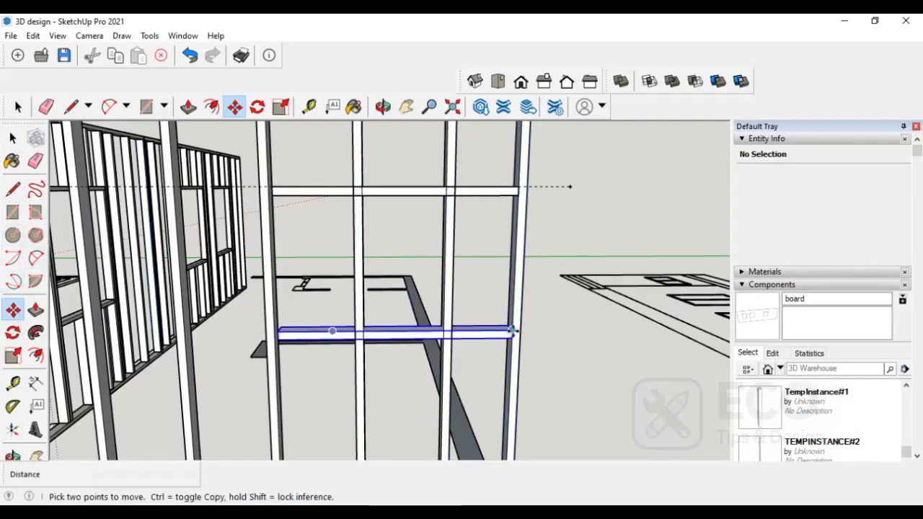
left_click(511, 331)
key("ctrl")
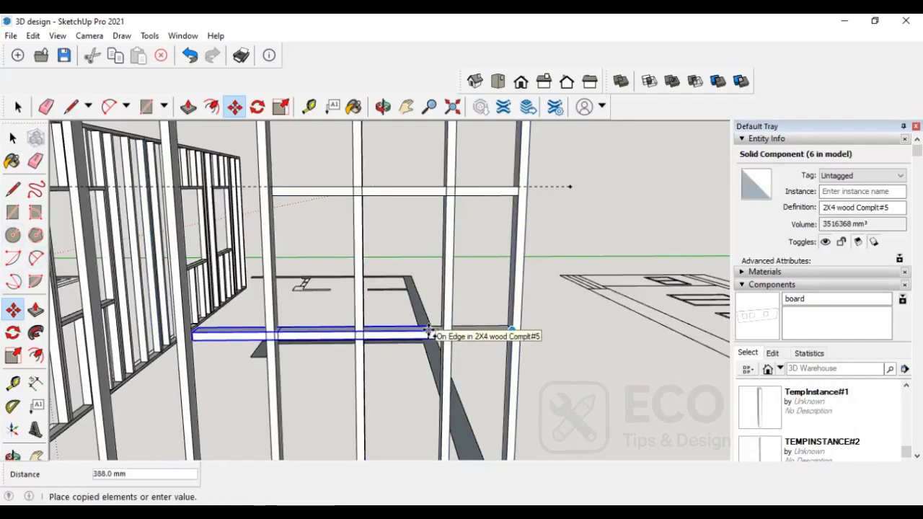
left_click(473, 331)
key("ctrl+z")
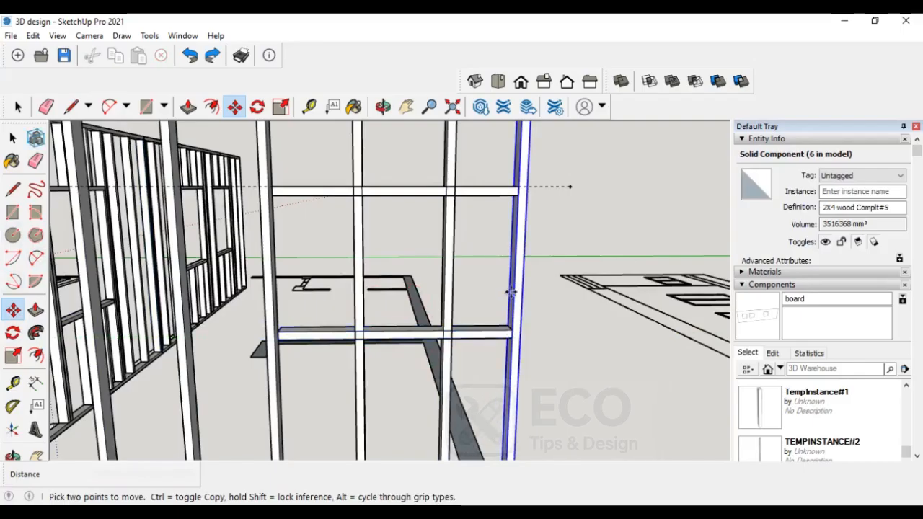
- Copy the right-hand stud 650 mm along the wall
left_click(514, 286)
key("ctrl")
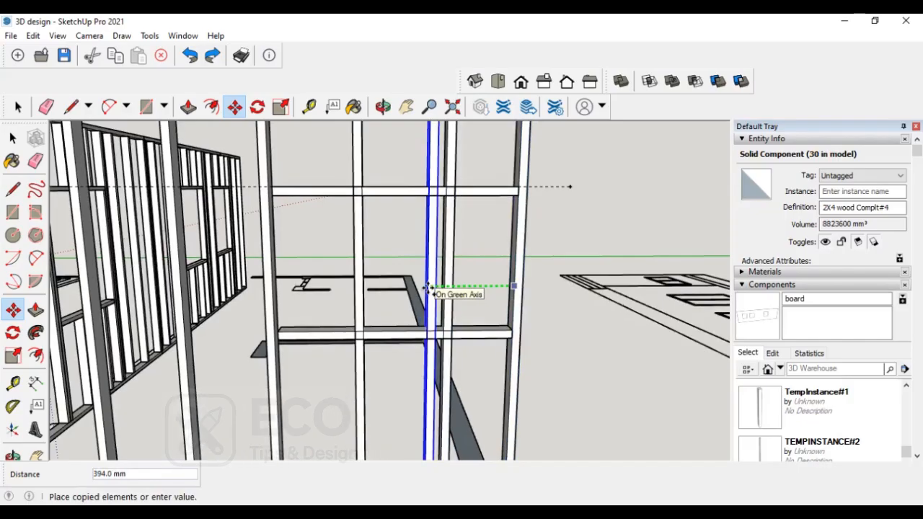
type("650")
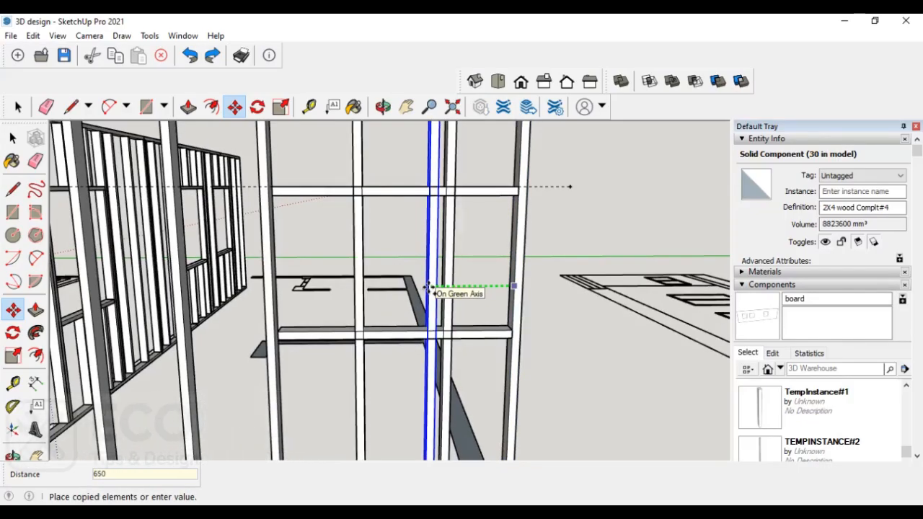
key("Return")
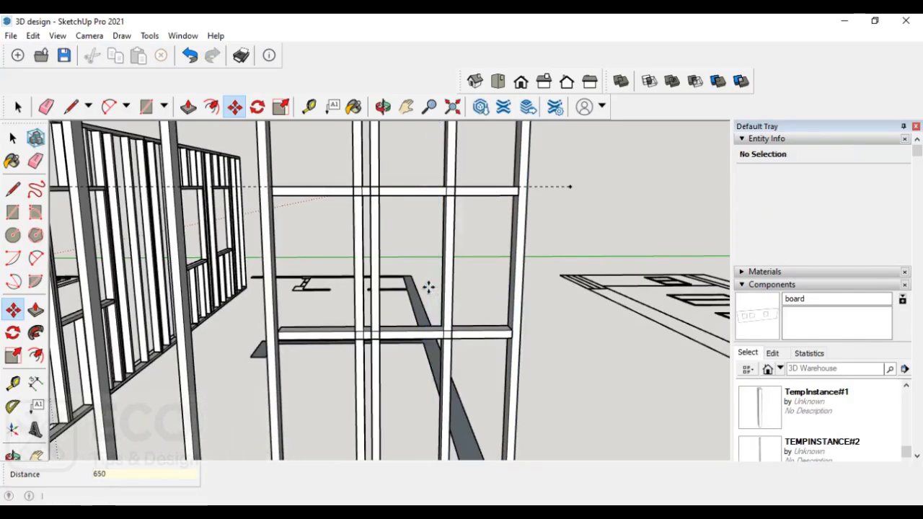
- Trim the new stud with the upper and lower horizontal members using the Trim solid tool
left_click(12, 139)
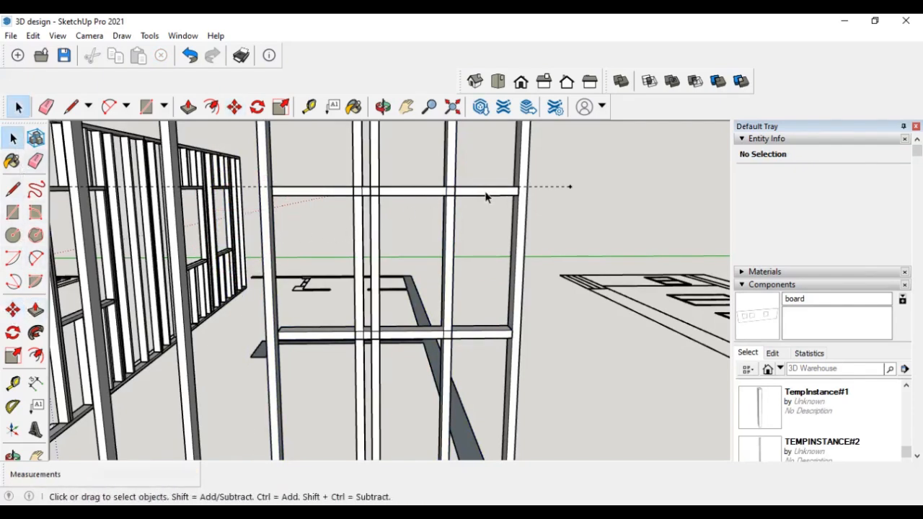
left_click(456, 192)
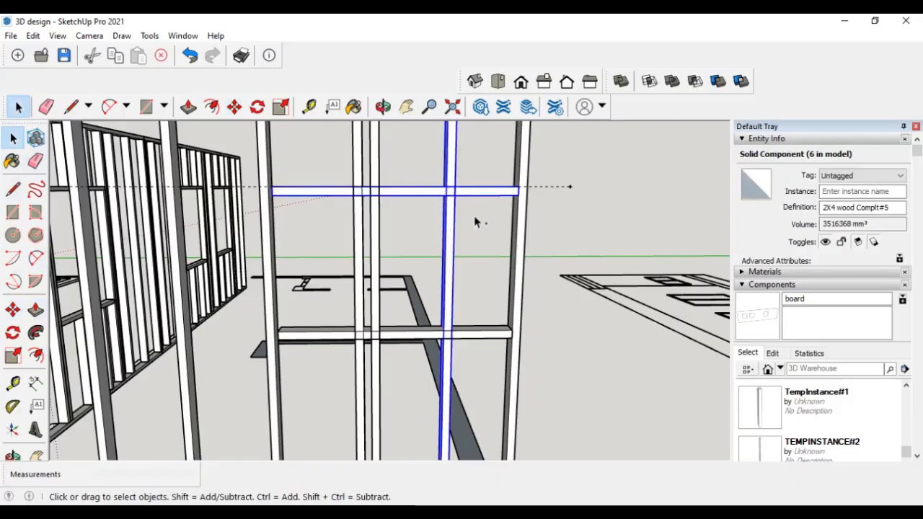
left_click(718, 82)
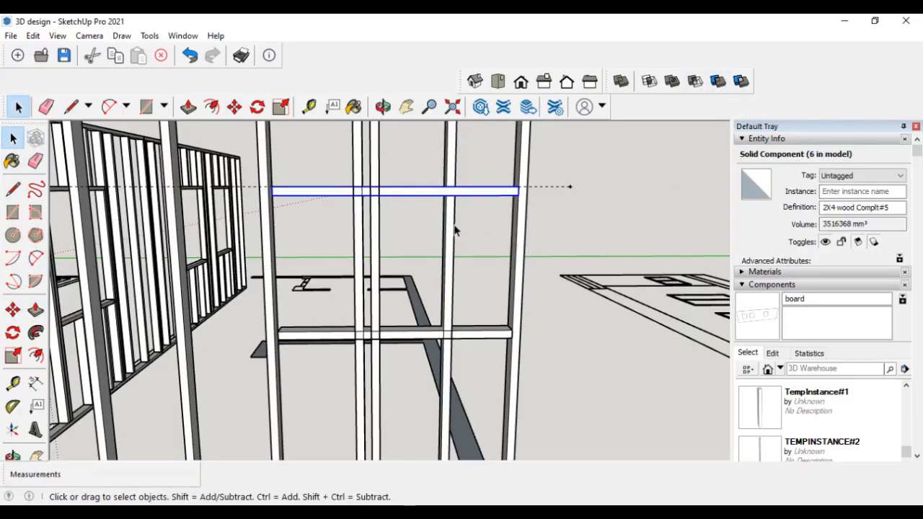
left_click(375, 220, "ctrl")
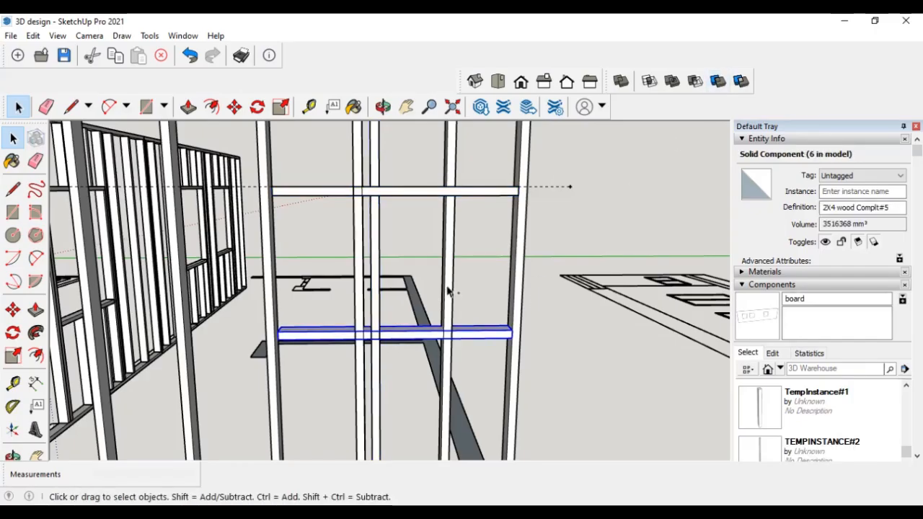
left_click(717, 81)
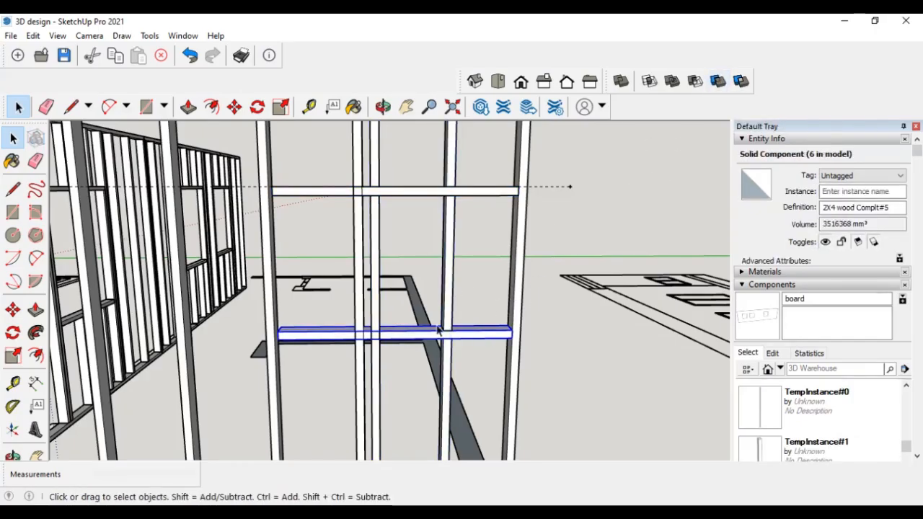
middle_click_drag(390, 337, 368, 372)
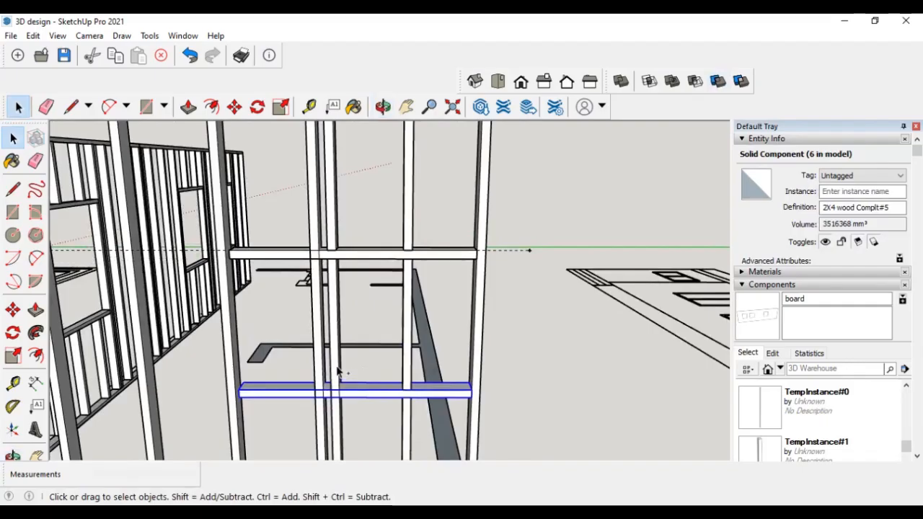
left_click(719, 83)
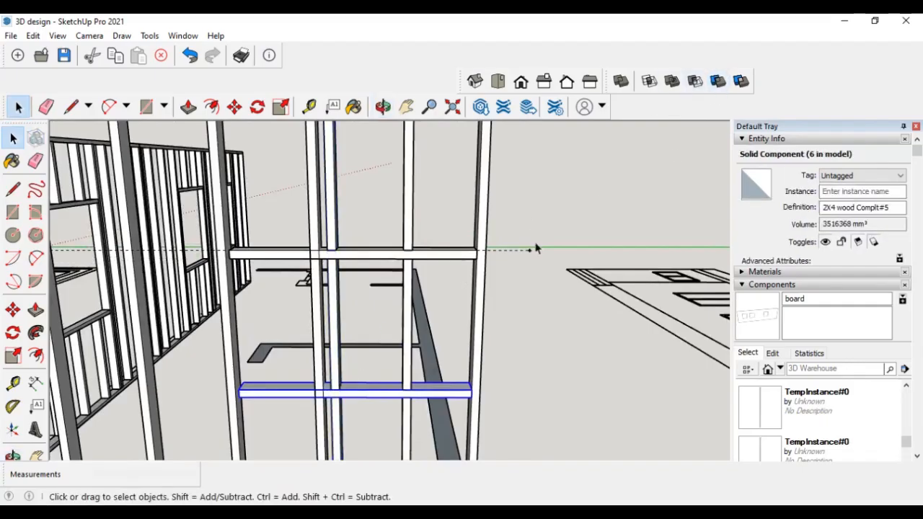
middle_click_drag(532, 247, 517, 316)
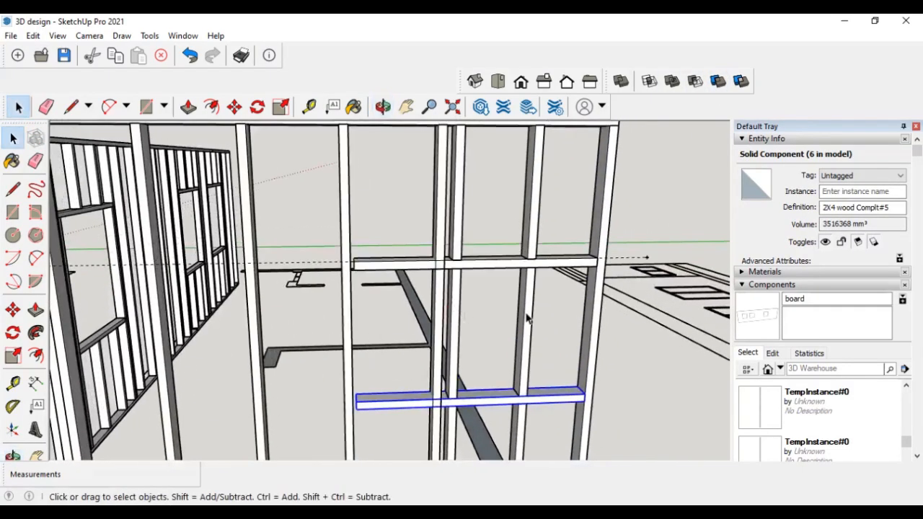
- Delete the trimmed stud's pieces, keeping only the short segment between the two horizontal members
double_click(527, 318)
left_click(528, 319)
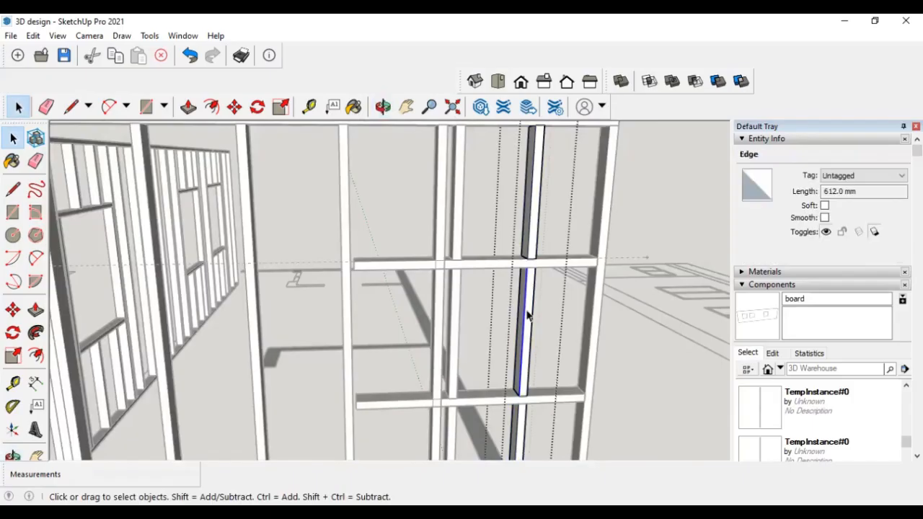
double_click(527, 315)
left_click(527, 314)
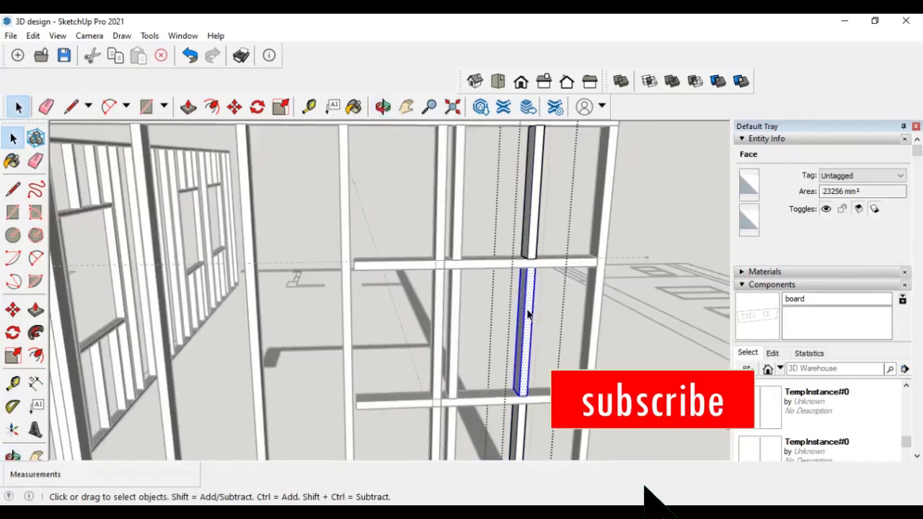
triple_click(527, 315)
key("Delete")
middle_click_drag(522, 318, 433, 305)
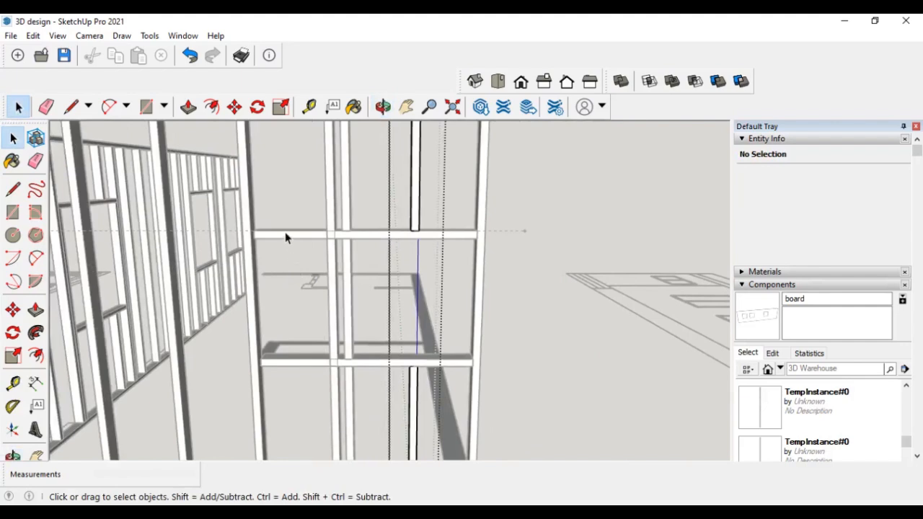
middle_click_drag(329, 271, 392, 270)
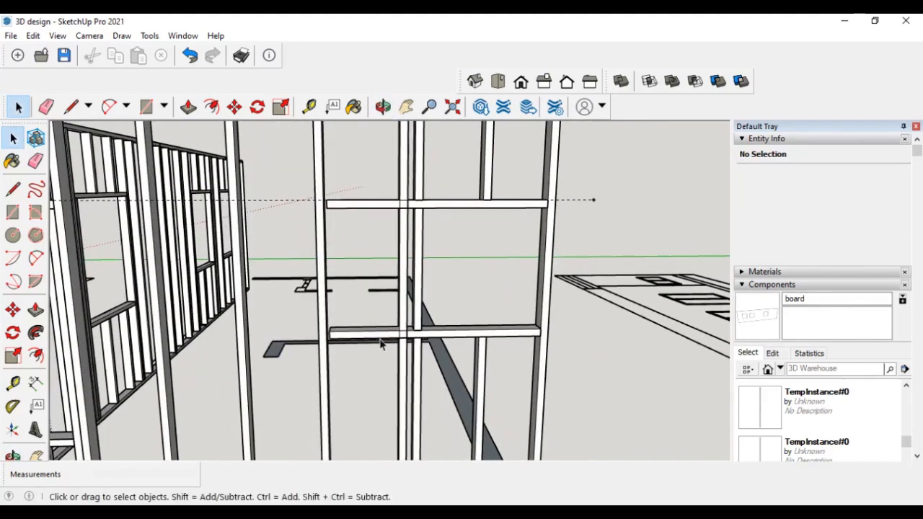
triple_click(417, 373)
key("Delete")
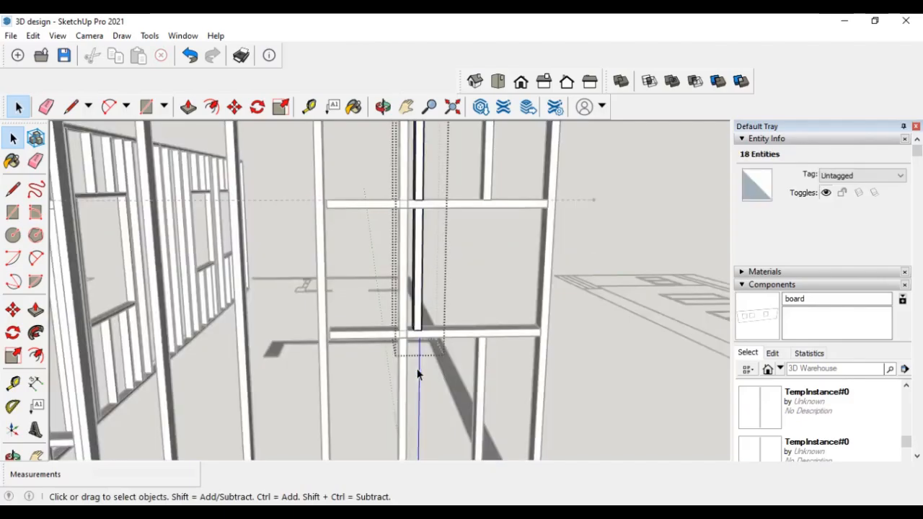
triple_click(423, 156)
key("Delete")
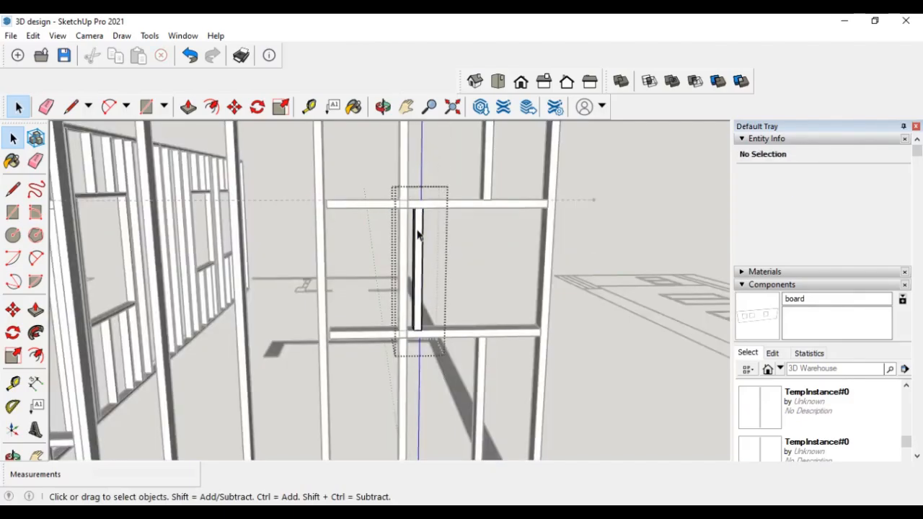
- Trim both horizontal members with the adjacent full-height stud and delete their portions left of it
left_click(613, 279)
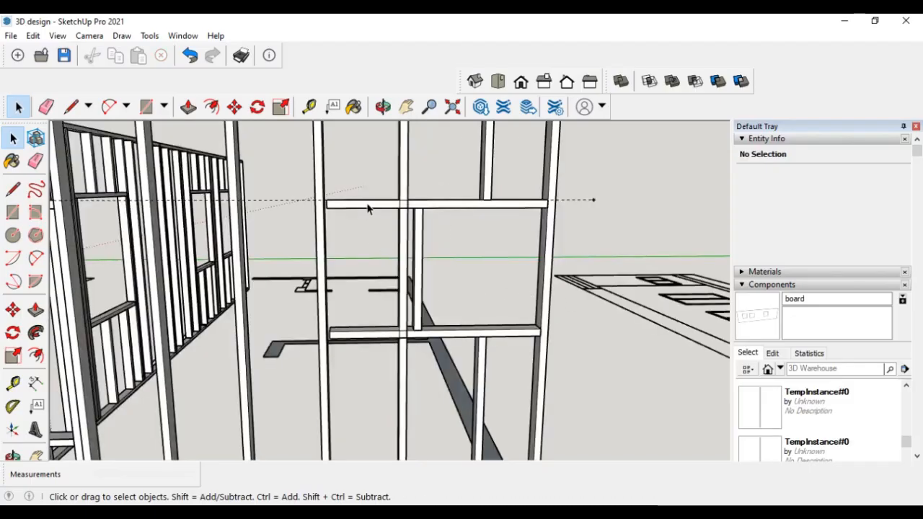
left_click(404, 174)
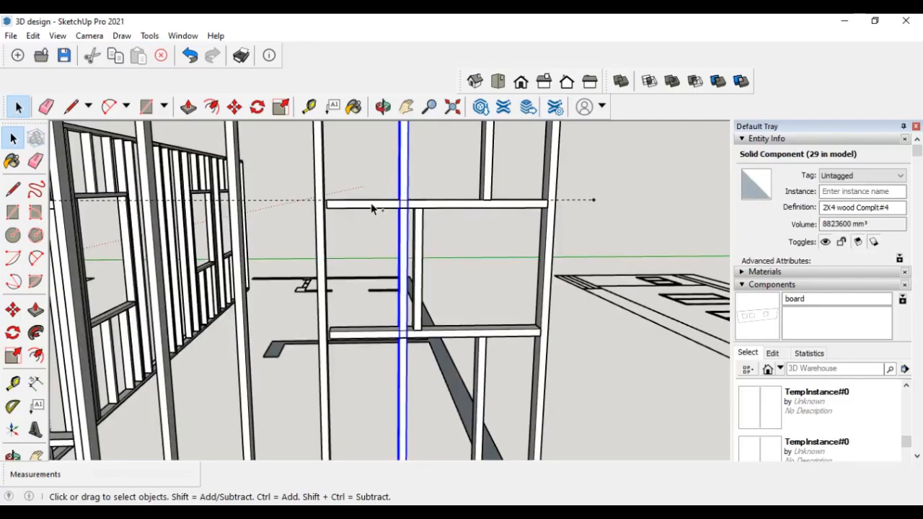
left_click(718, 82)
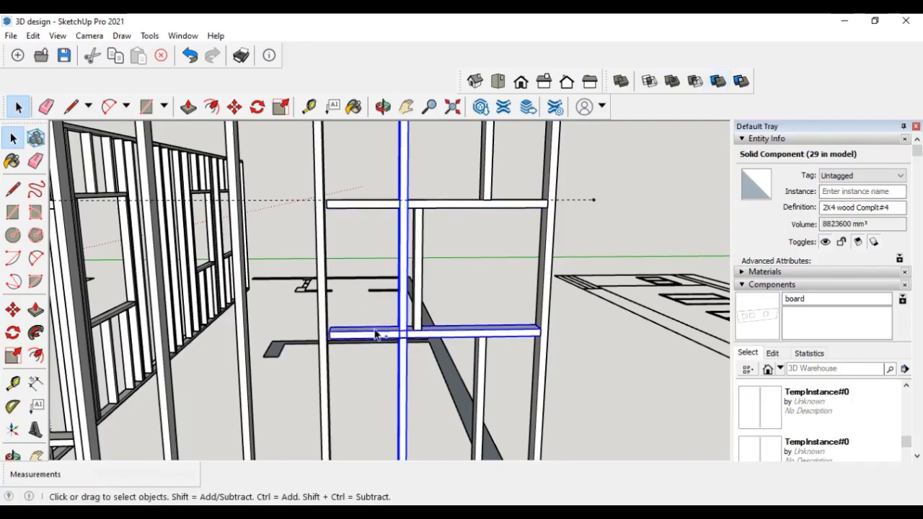
left_click(717, 83)
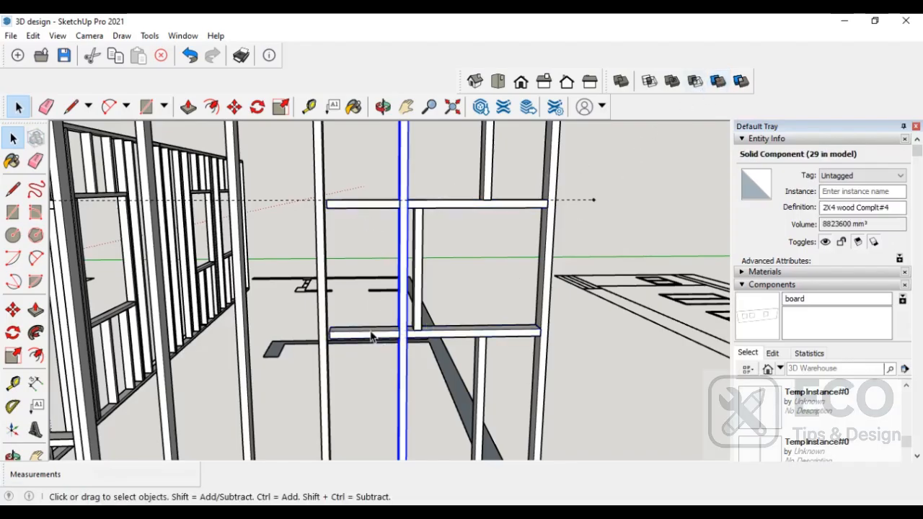
double_click(371, 336)
triple_click(368, 336)
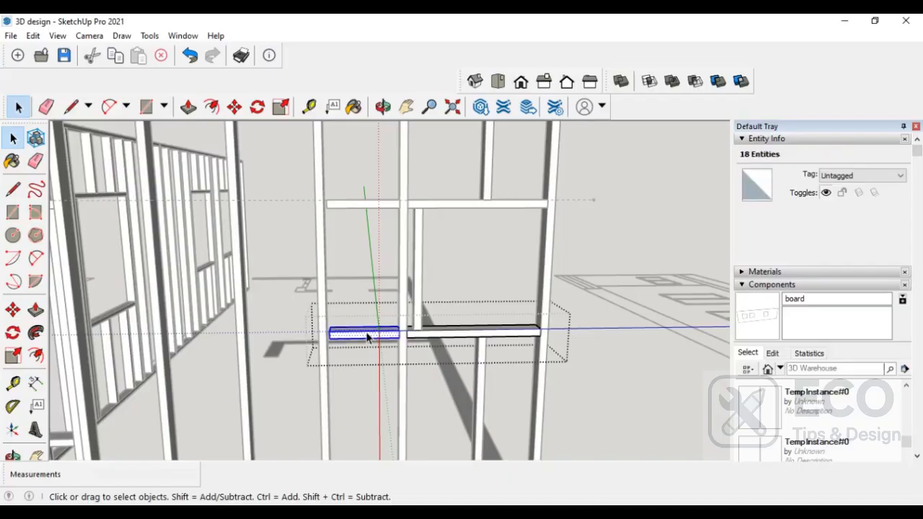
key("Delete")
triple_click(371, 202)
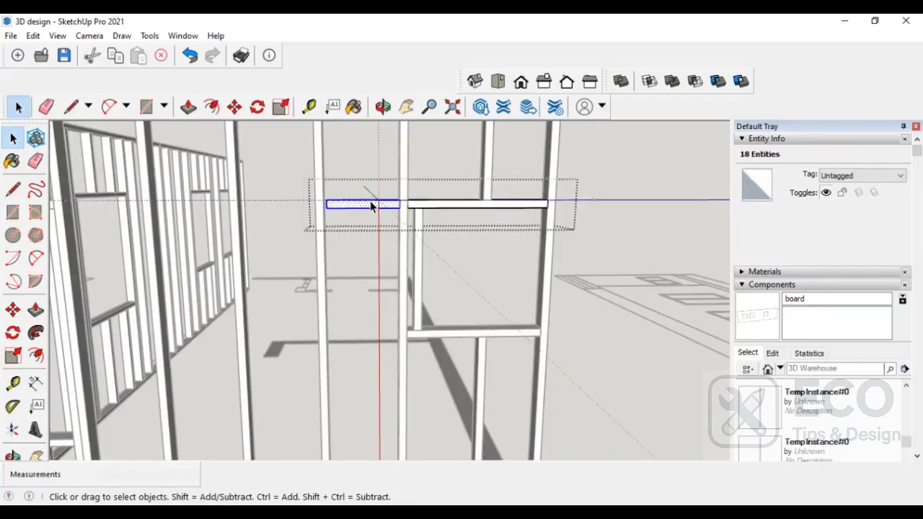
key("Delete")
left_click(590, 320)
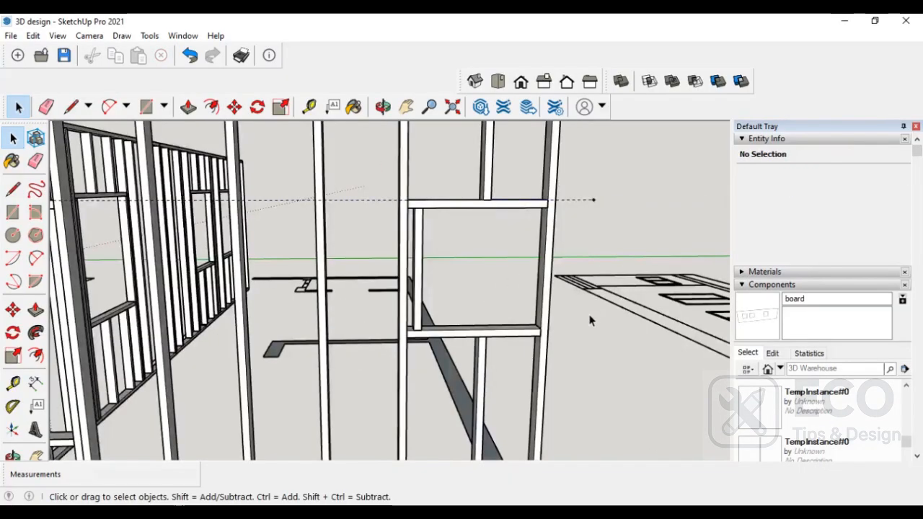
- Push/pull the floor-plan wall outlines up into full-height walls of about 2776 mm
scroll(509, 327, "down", 5)
middle_click_drag(545, 355, 542, 336)
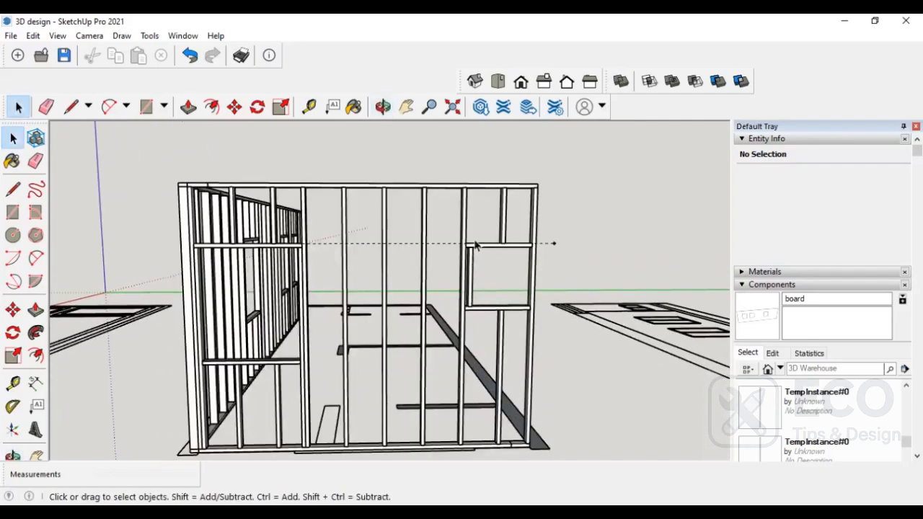
middle_click_drag(501, 311, 408, 397)
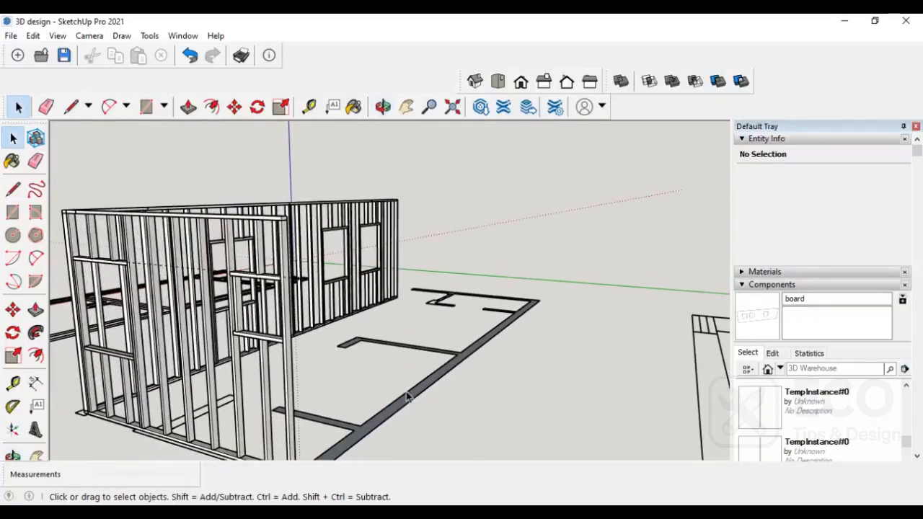
scroll(383, 370, "down", 2)
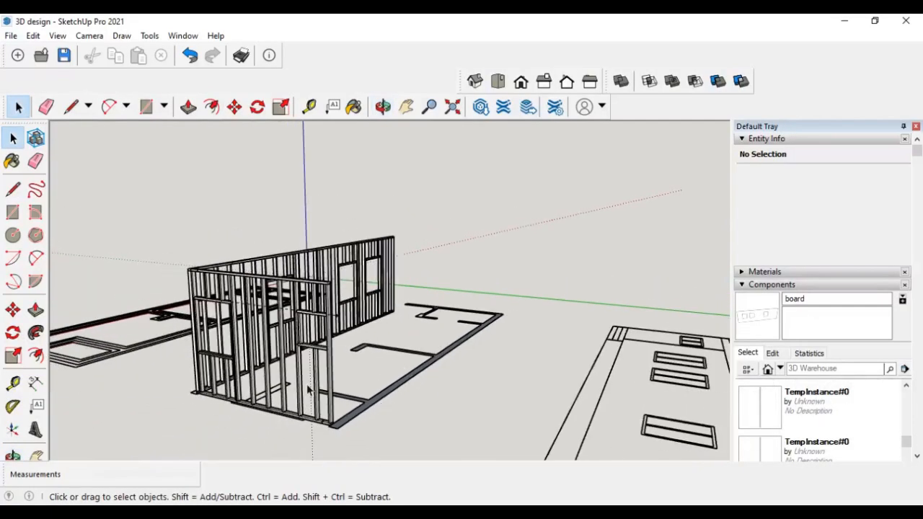
left_click(36, 309)
scroll(380, 393, "up", 4)
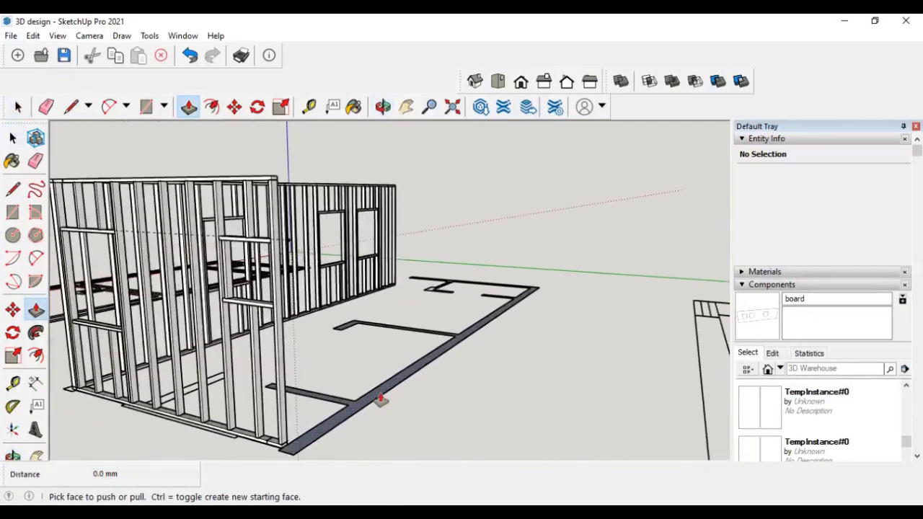
scroll(378, 393, "up", 3)
left_click(381, 390)
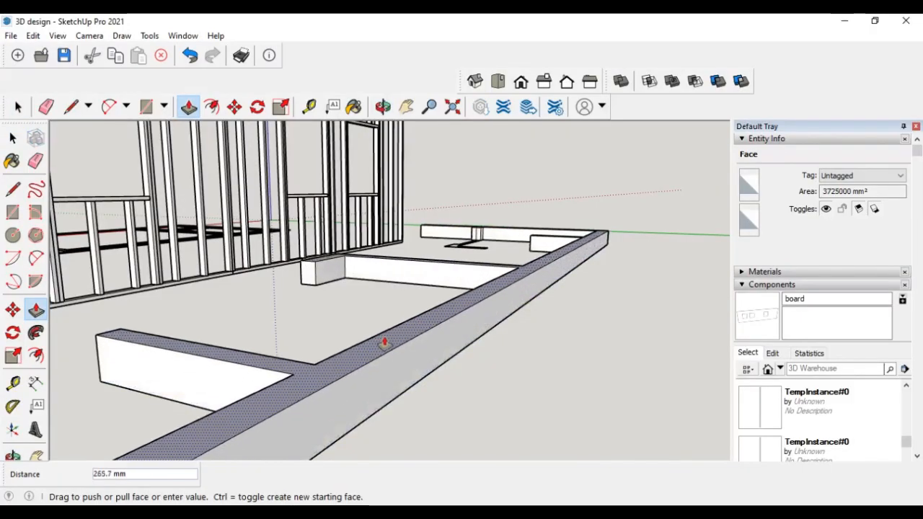
scroll(386, 304, "down", 4)
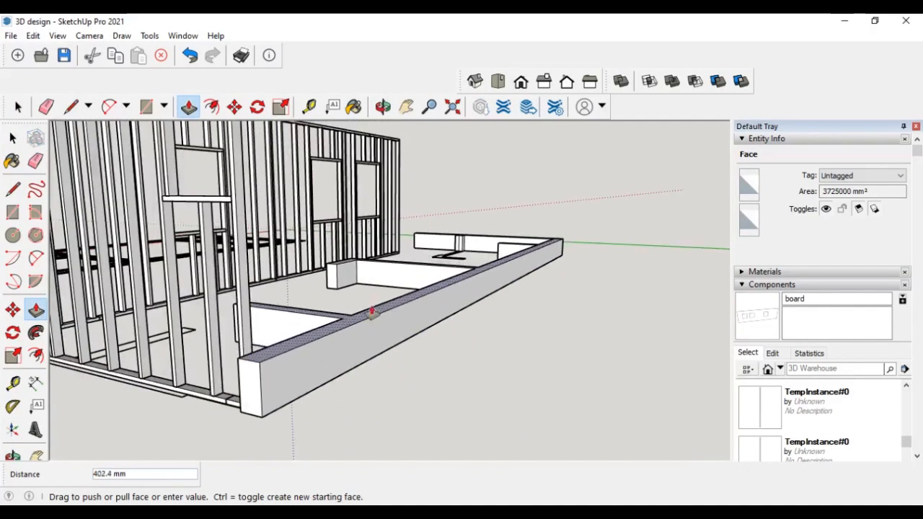
middle_click_drag(239, 271, 342, 351)
mouse_move(332, 260)
middle_mouse_down()
mouse_move(336, 329)
mouse_move(334, 244)
middle_mouse_up()
left_click(329, 223)
scroll(425, 300, "down", 3)
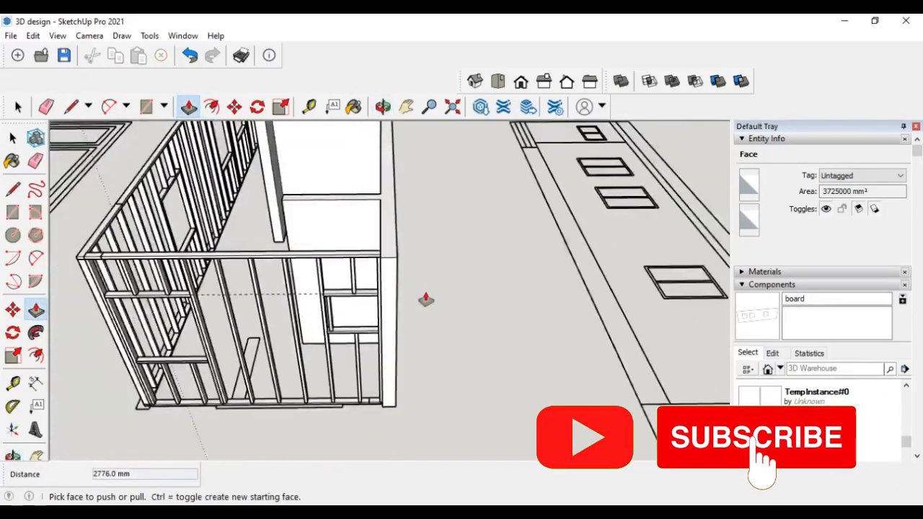
- Show hidden objects and unhide the board sheathing panel
middle_click_drag(425, 301, 365, 322)
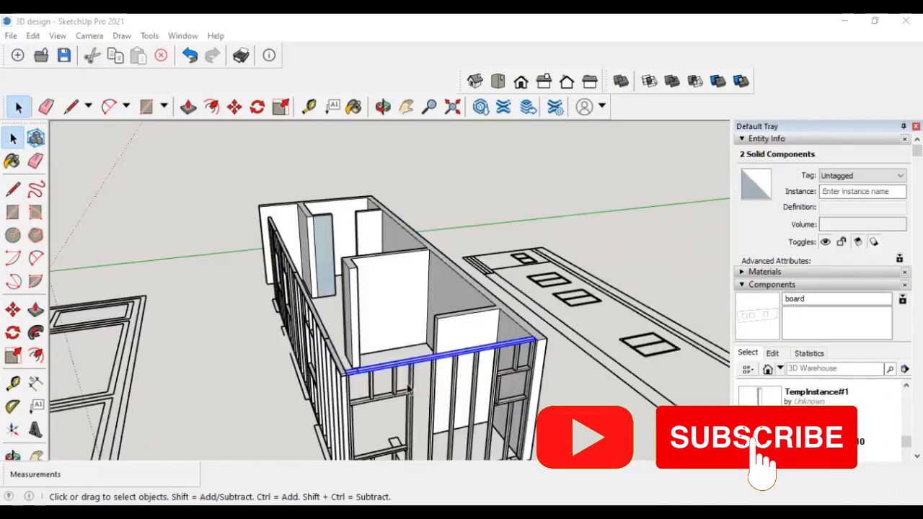
middle_click_drag(307, 376, 383, 383)
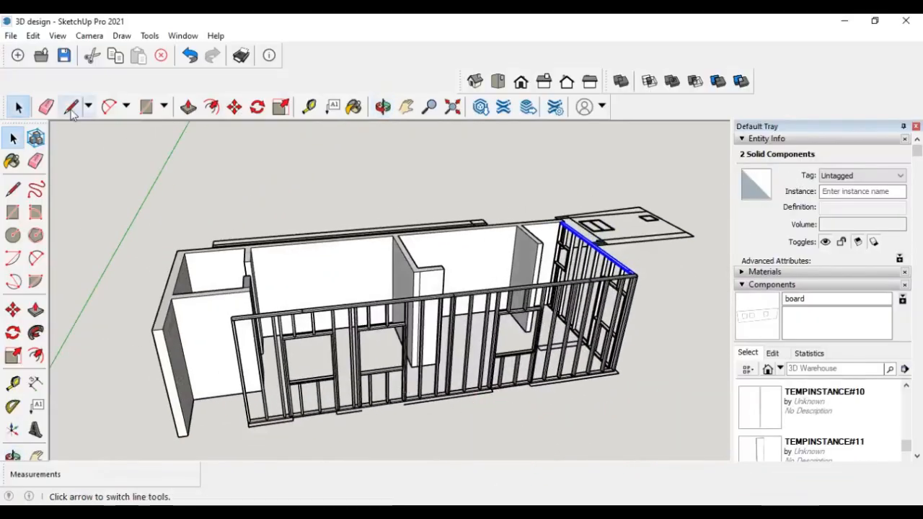
left_click(57, 36)
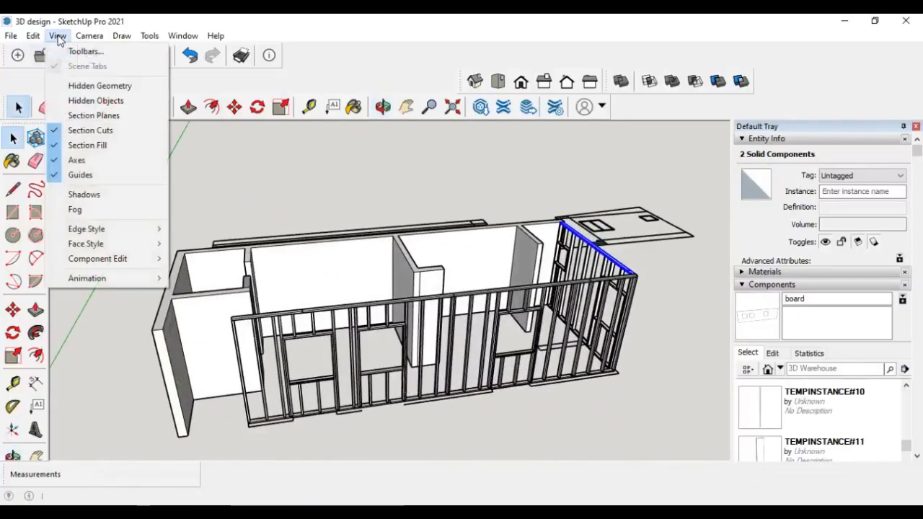
left_click(93, 99)
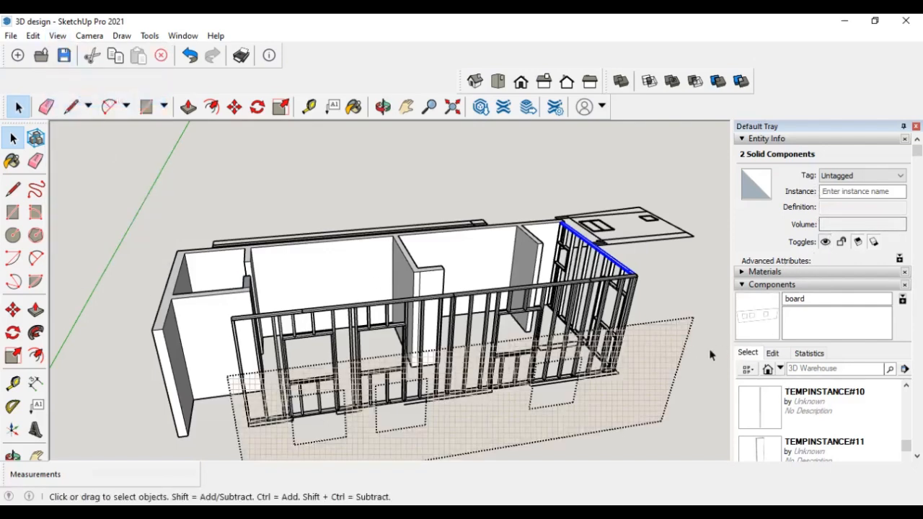
left_click(662, 352)
left_click(826, 225)
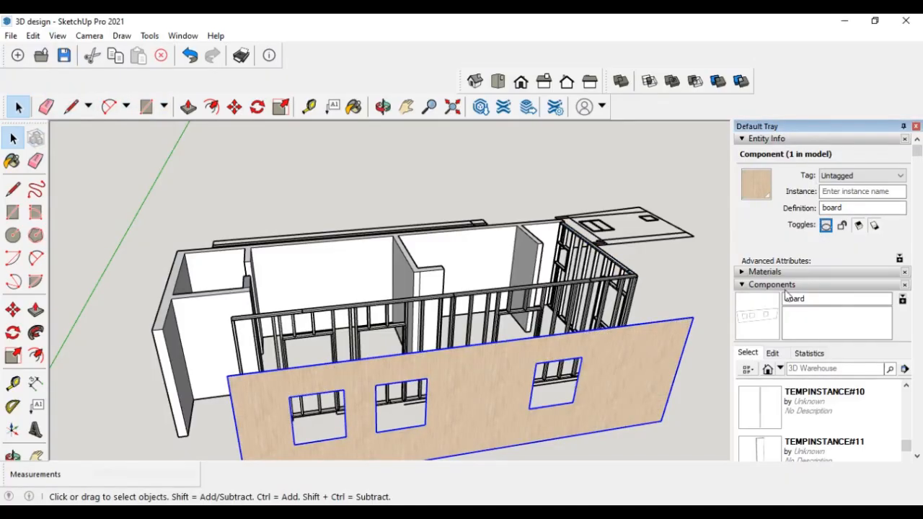
- Move the board panel onto the framed wall, snapping its corner to the wall's outer top corner
middle_click_drag(686, 336, 97, 329)
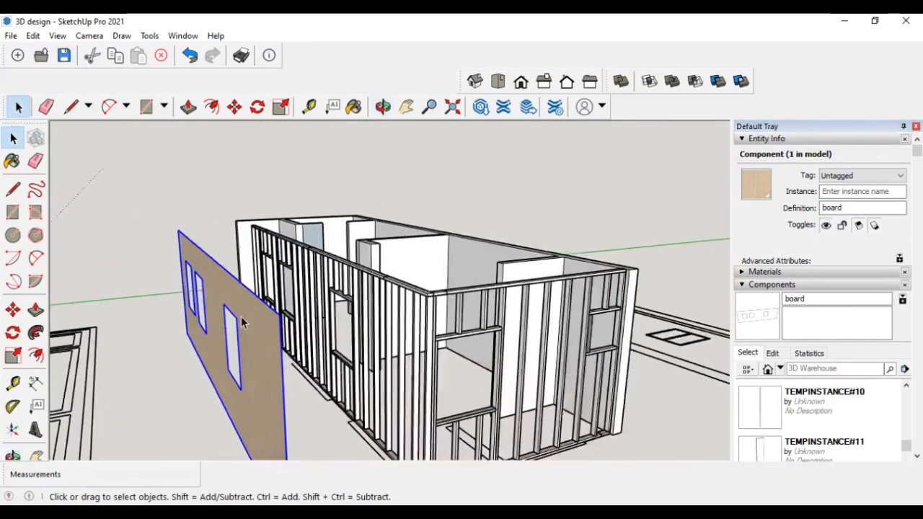
left_click(13, 310)
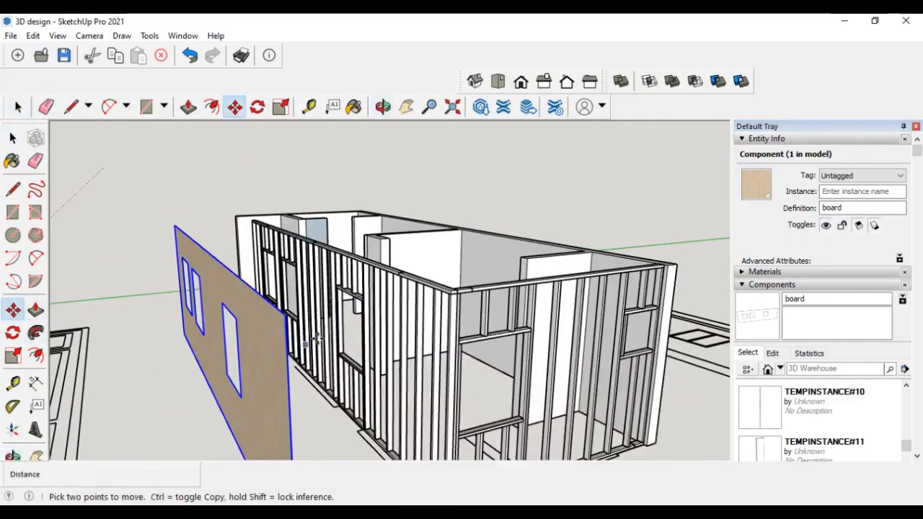
scroll(317, 339, "up", 3)
scroll(218, 296, "up", 2)
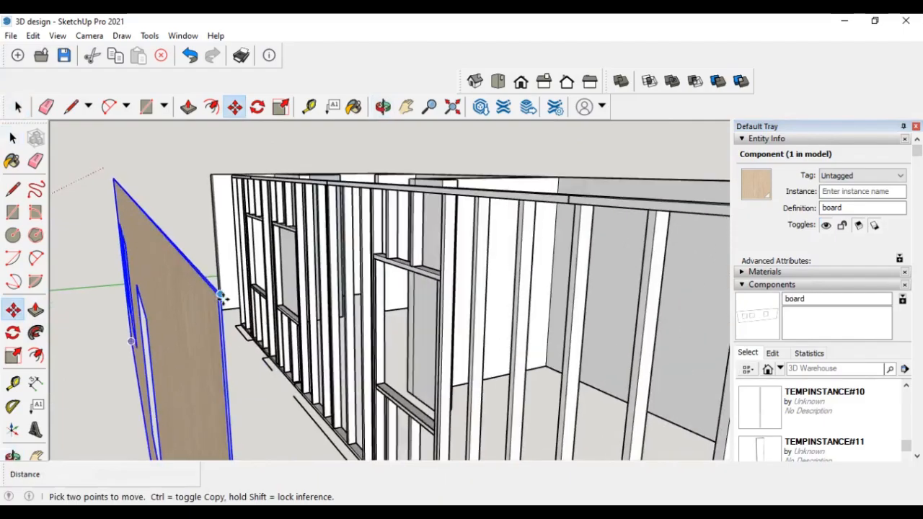
left_click(220, 295)
scroll(269, 328, "down", 4)
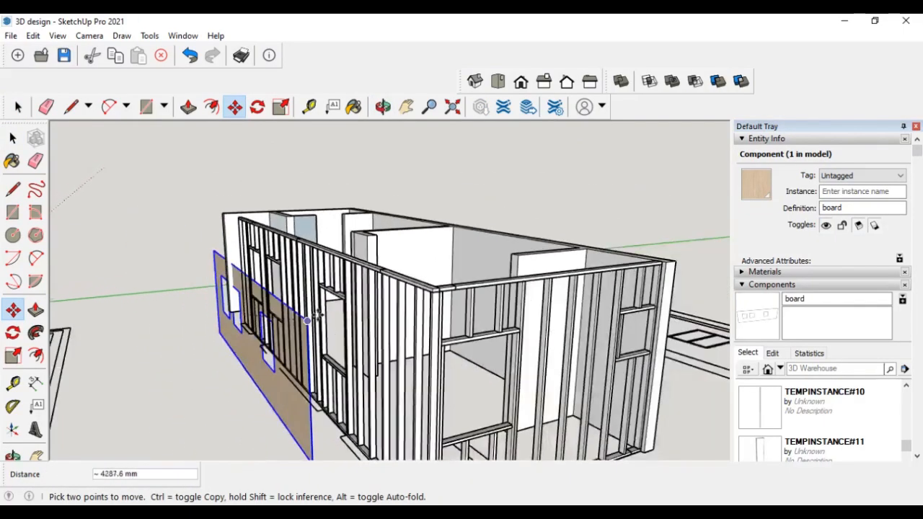
scroll(409, 287, "up", 1)
scroll(412, 289, "up", 3)
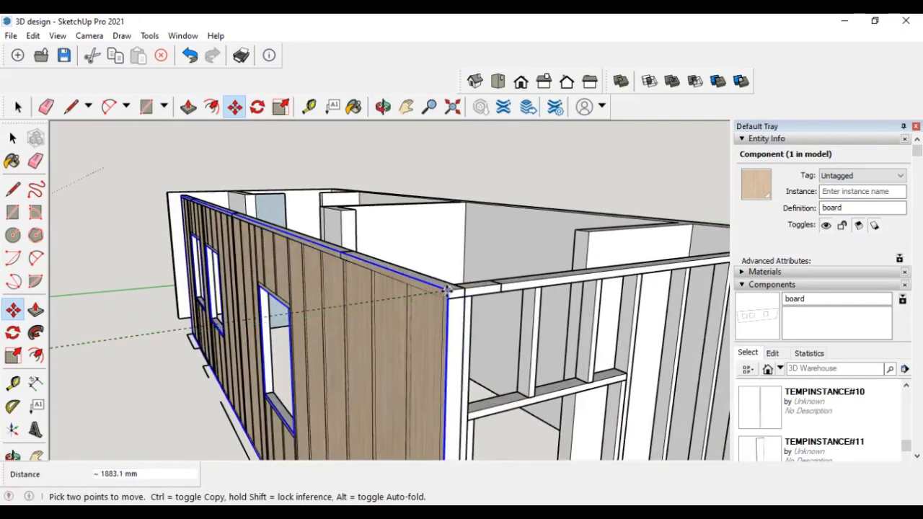
left_click(448, 291)
- Draw a rectangle about 3587 by 2738 mm over the end wall and push/pull it 2.5 mm thick
scroll(438, 352, "down", 5)
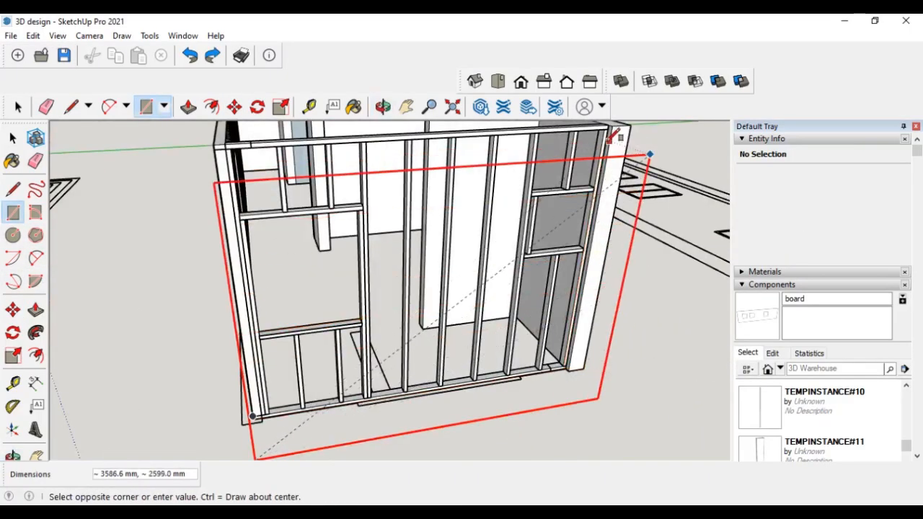
left_click(613, 128)
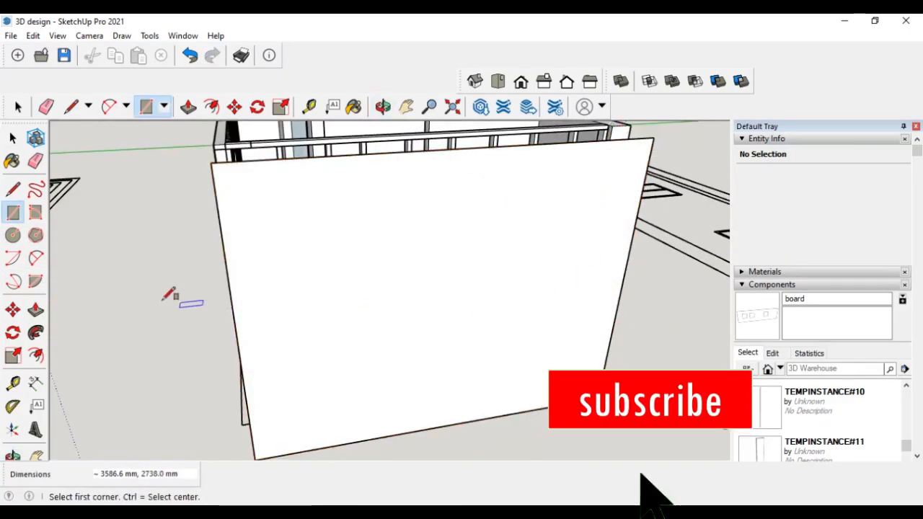
left_click(36, 310)
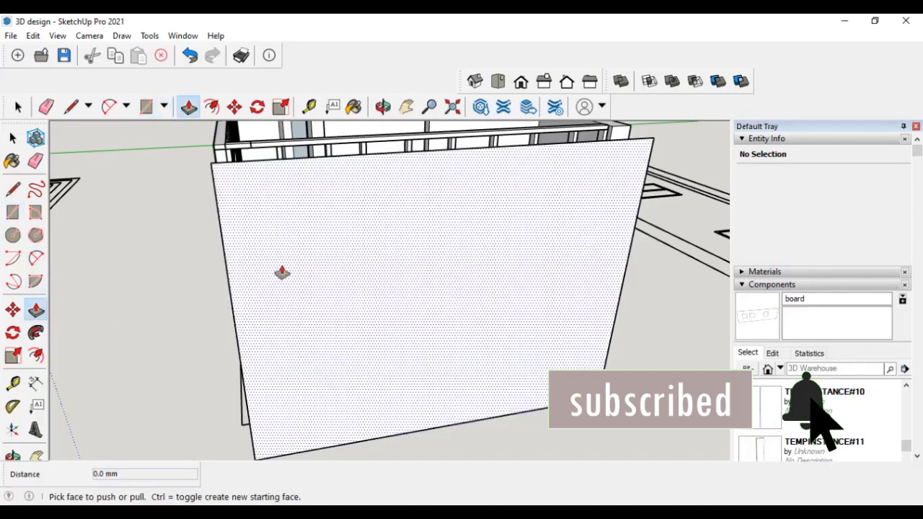
left_click(321, 261)
middle_click_drag(334, 268, 526, 267)
type("2.5")
key("Return")
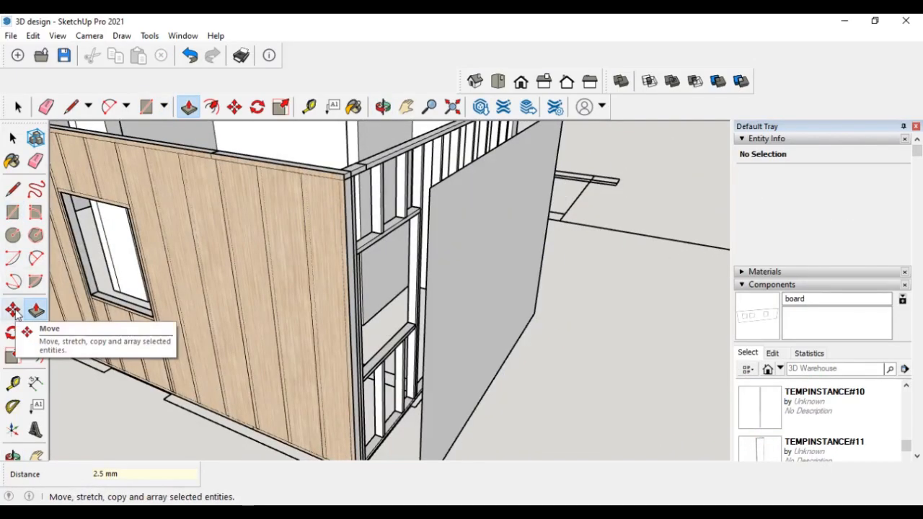
- Make the new end-wall panel a component named board 2
key("space")
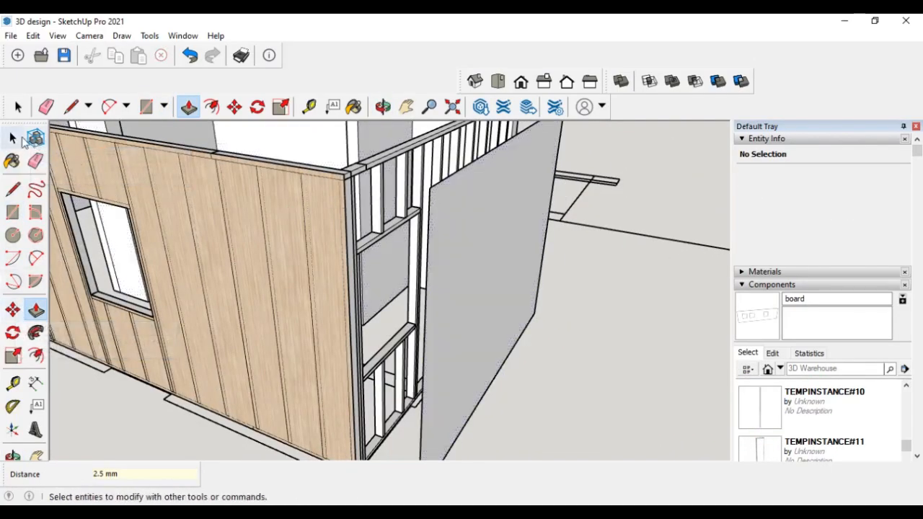
left_click(523, 240)
left_click(36, 138)
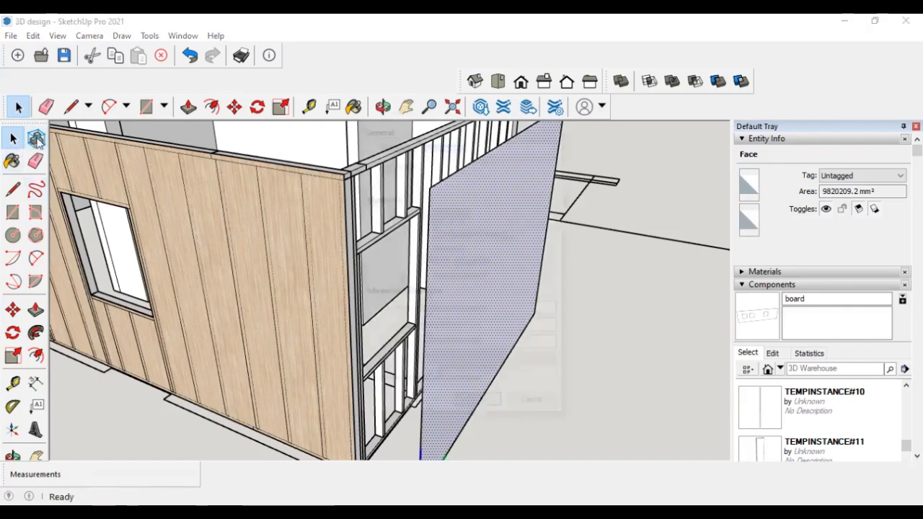
type("board 2")
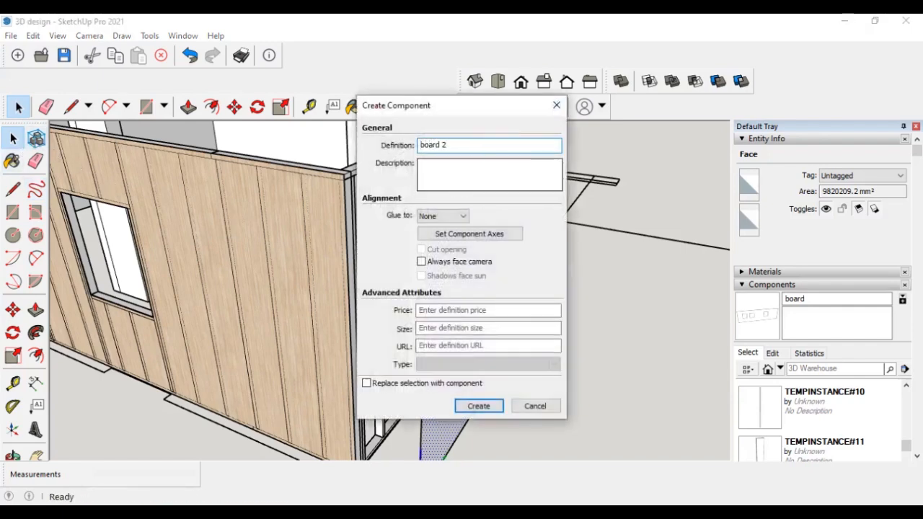
key("Return")
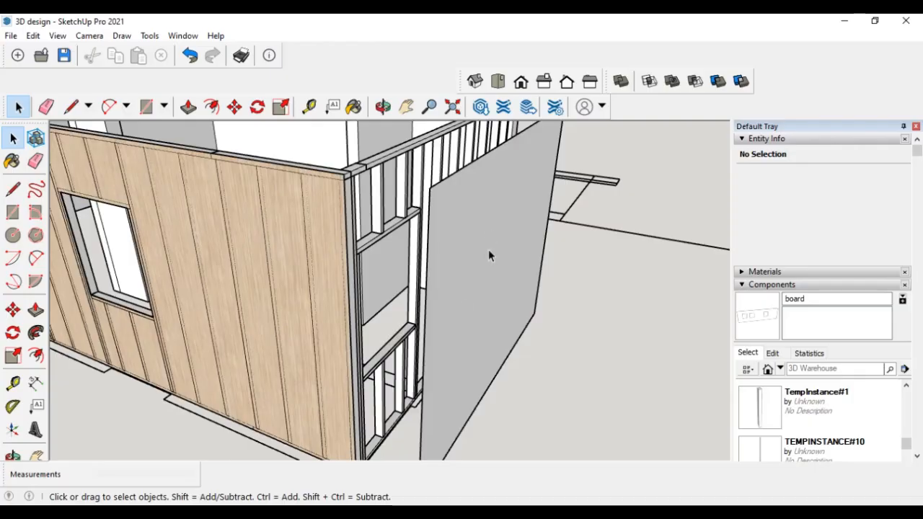
- Paint the board 2 panel with the Formica Laminate Light material
left_click(743, 139)
left_click(513, 251)
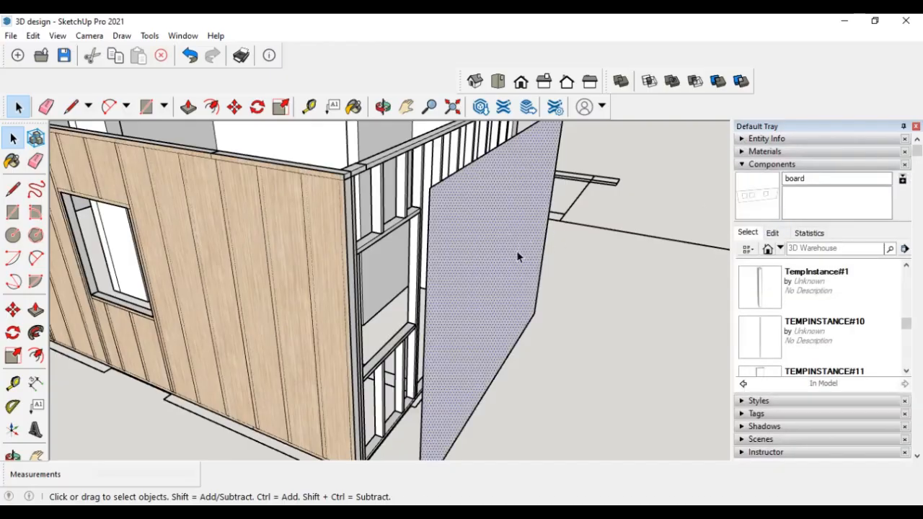
double_click(530, 238)
left_click(747, 152)
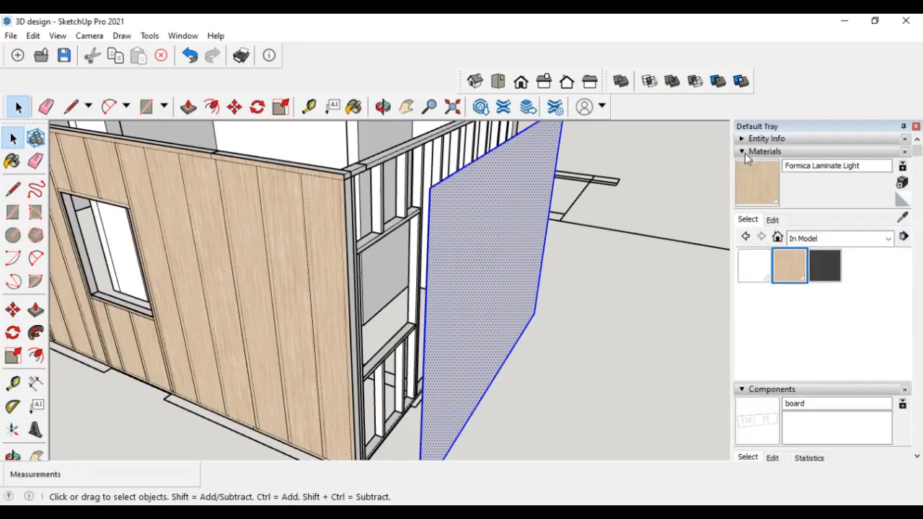
left_click(754, 182)
left_click(532, 240)
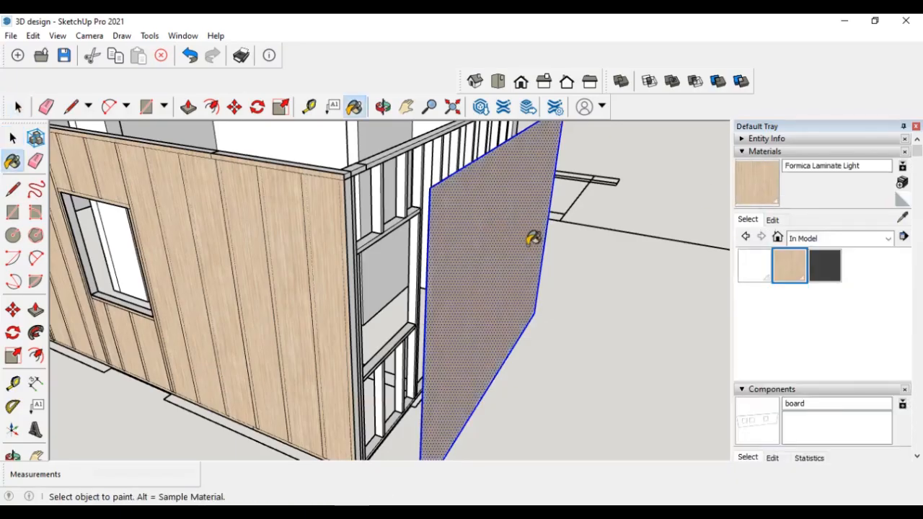
mouse_move(584, 272)
middle_mouse_down()
mouse_move(363, 290)
mouse_move(302, 282)
middle_mouse_up()
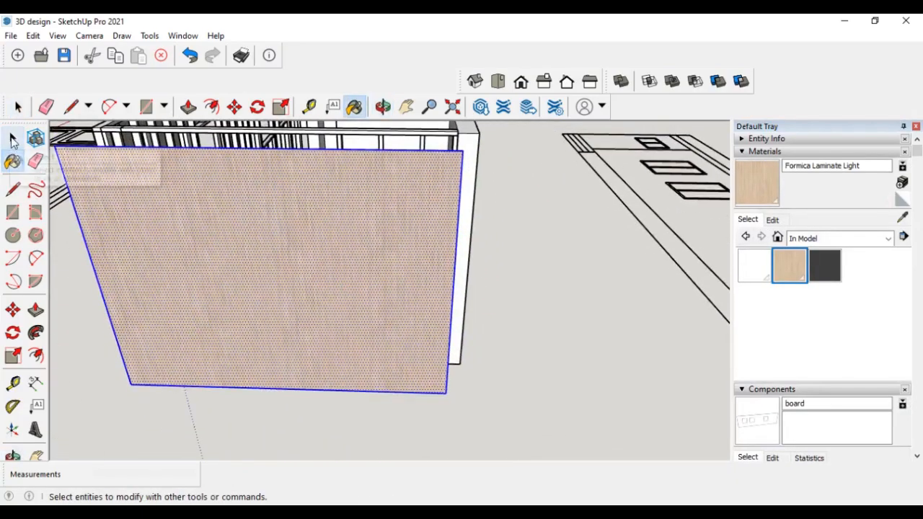
- Move the painted panel onto the end wall, aligning it with the framing corner
left_click(13, 137)
middle_click_drag(514, 240, 346, 249)
left_click(13, 310)
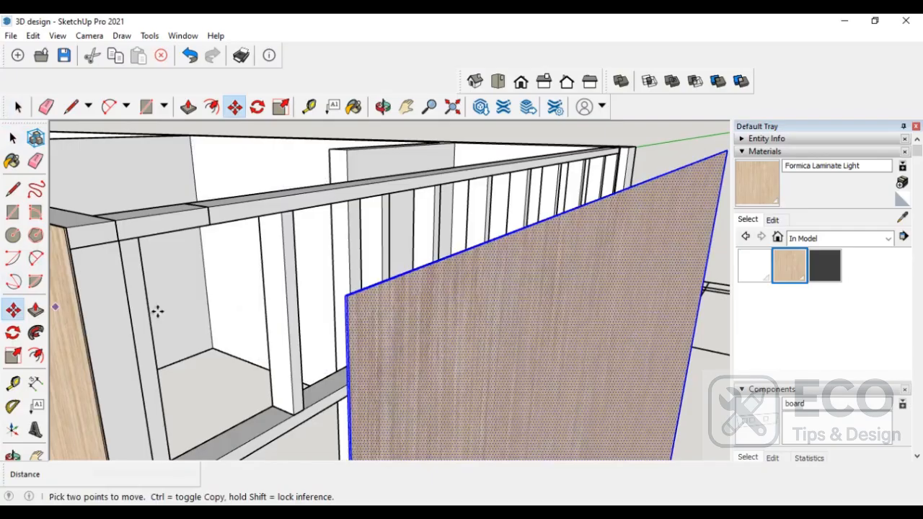
left_click(346, 296)
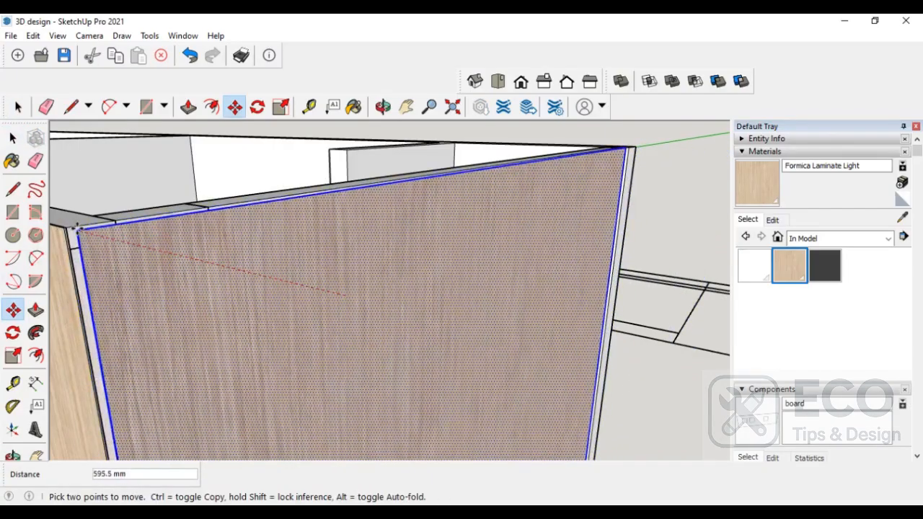
middle_click_drag(68, 231, 108, 288)
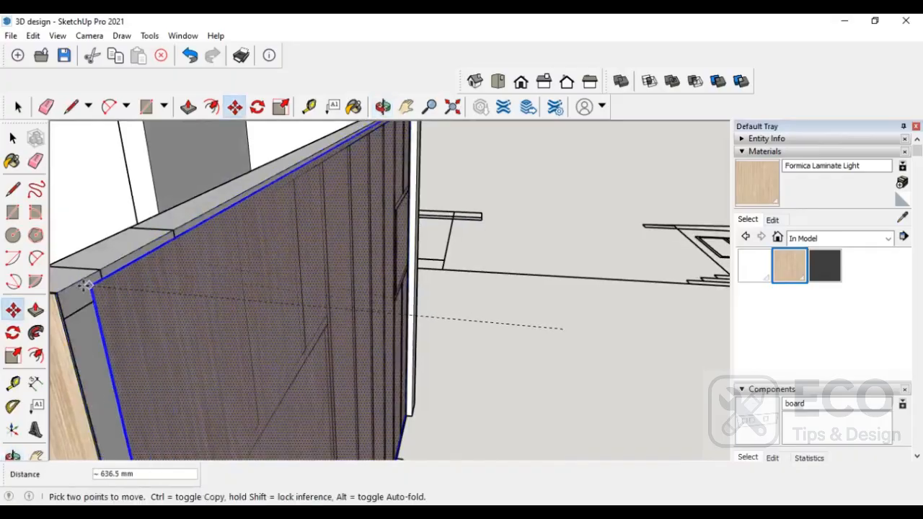
scroll(260, 284, "down", 3)
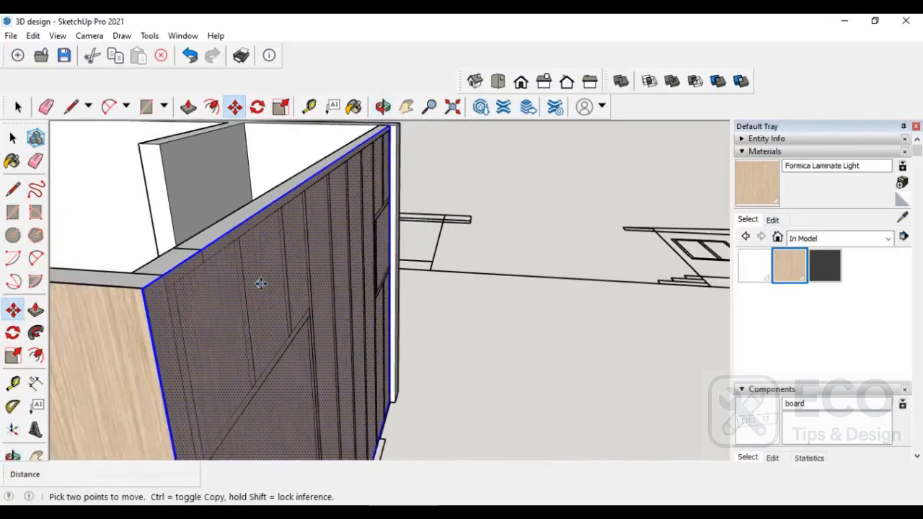
middle_click_drag(454, 317, 361, 315)
key("space")
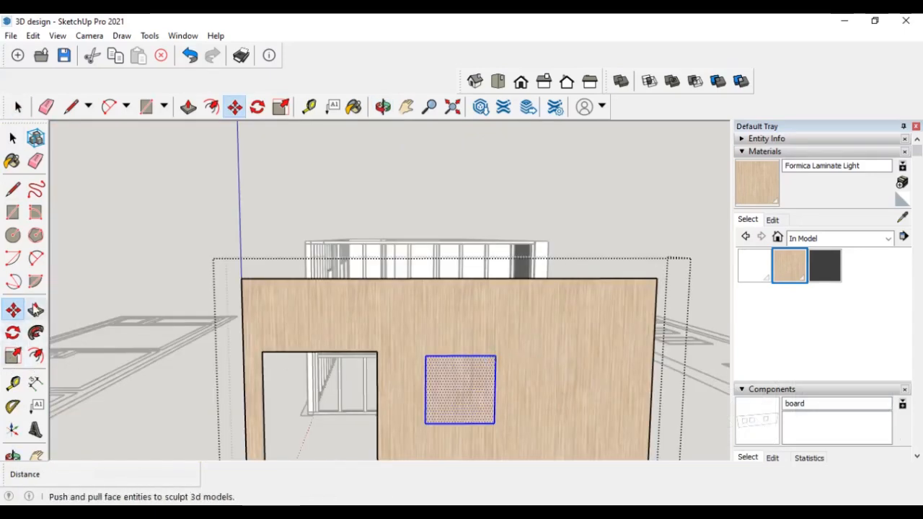
- Create a horizontal guide line across the end-wall panel at the height of the door opening's top
left_click(13, 383)
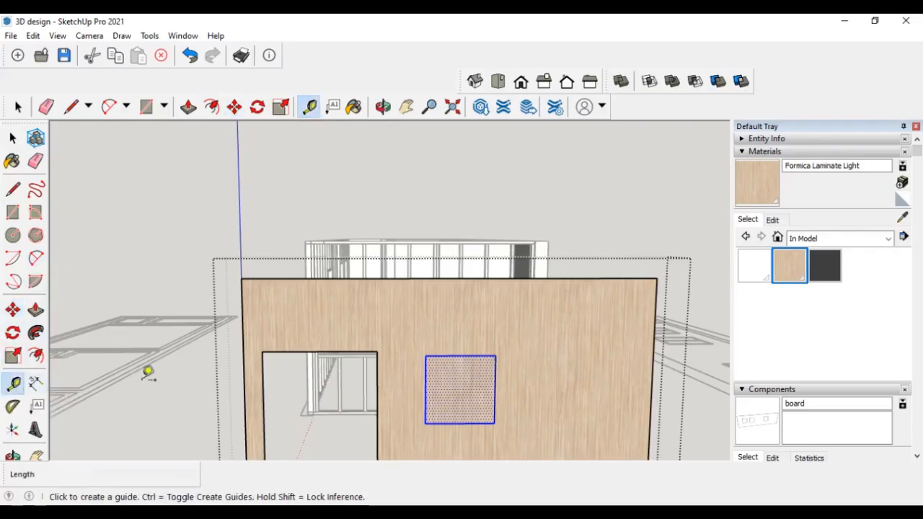
left_click(377, 352)
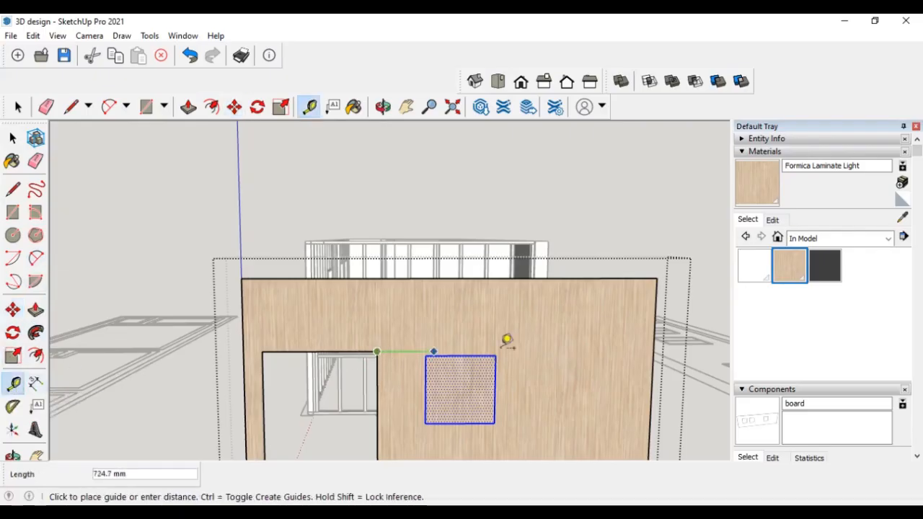
left_click(657, 340)
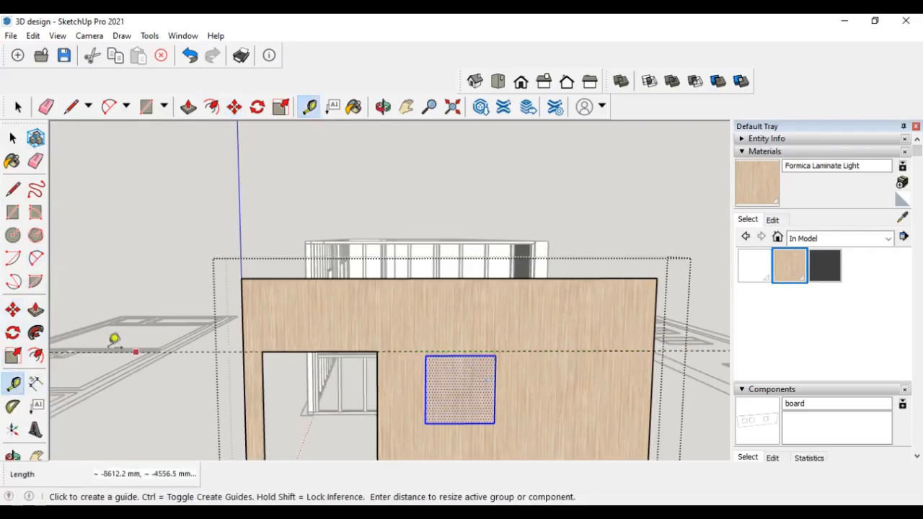
- Move the selected window opening along the guide so its top corner meets the panel's far edge
left_click(15, 310)
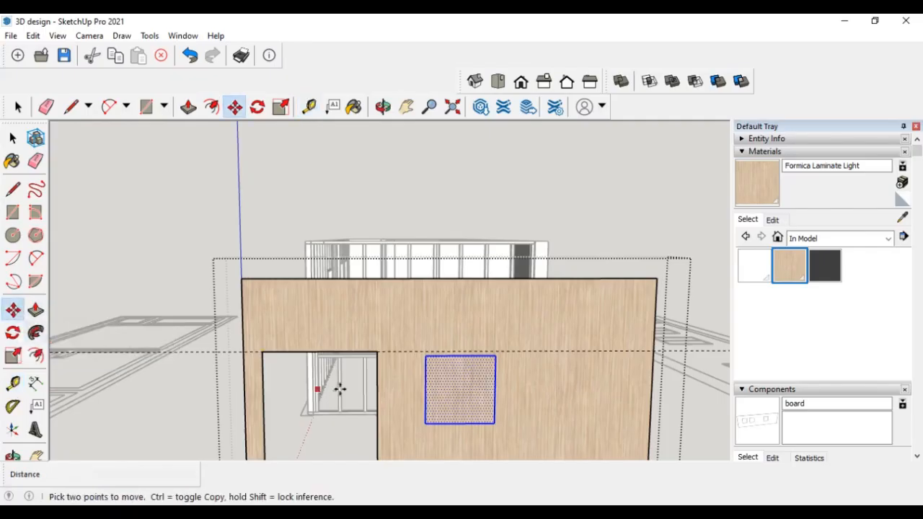
left_click(499, 355)
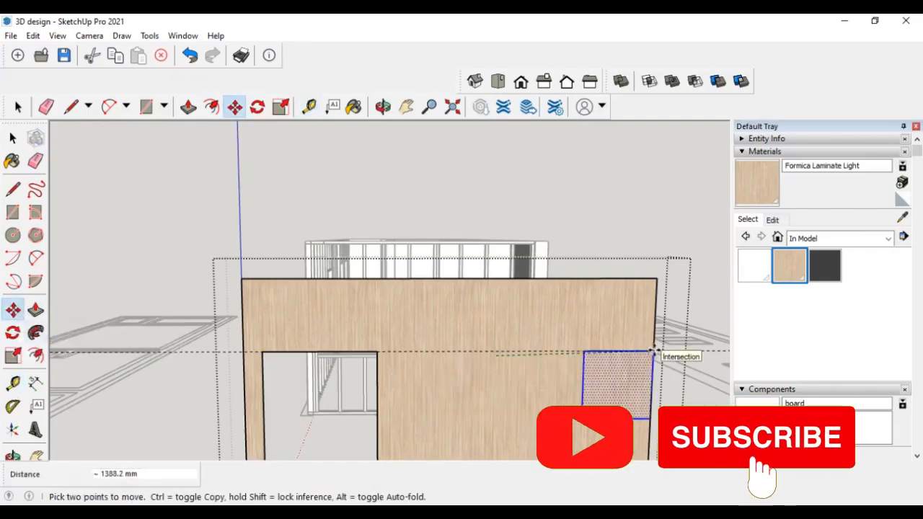
left_click(653, 354)
- Reposition the end-wall panel flush against the framing, snapping its corner to the wall corner
middle_click_drag(635, 395, 491, 380)
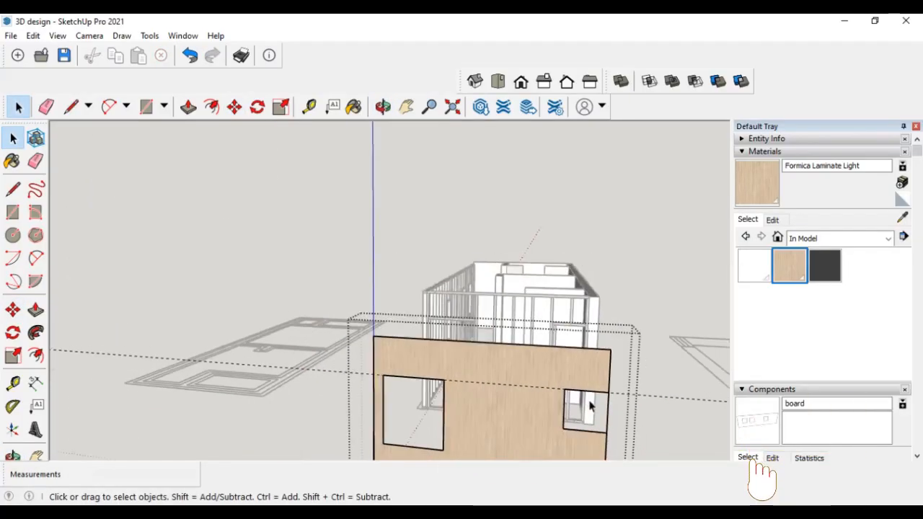
middle_click_drag(589, 406, 551, 387)
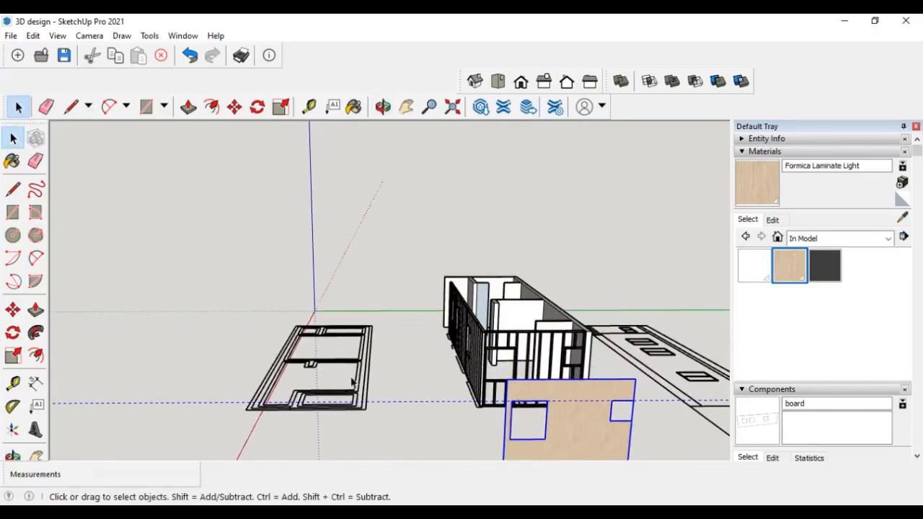
left_click(14, 311)
scroll(505, 375, "up", 3)
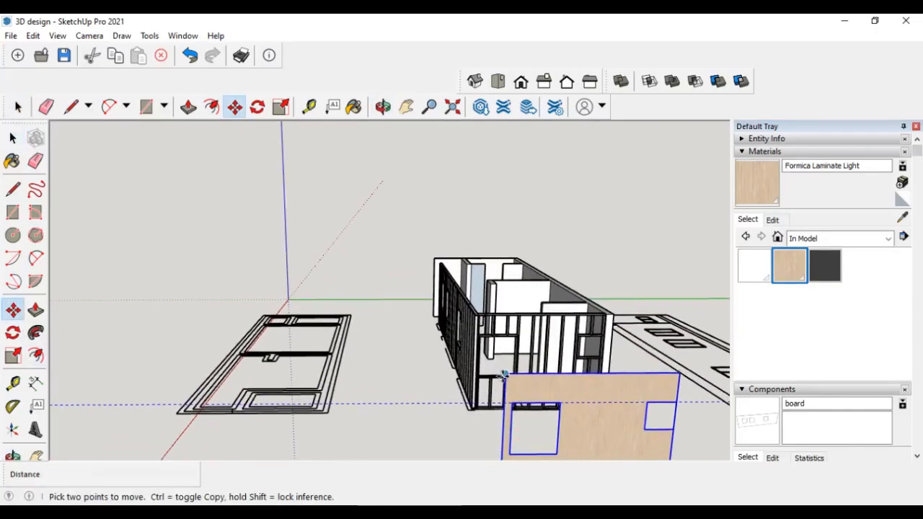
left_click(506, 372)
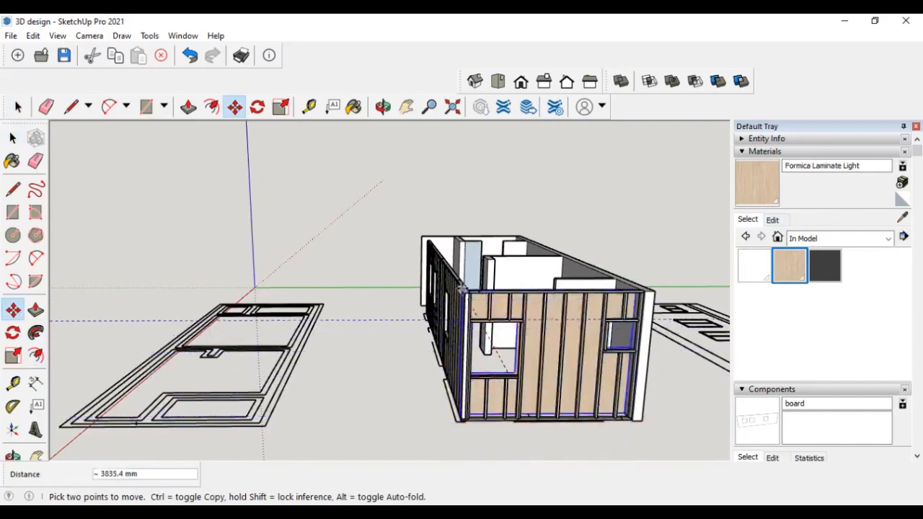
scroll(470, 294, "up", 2)
scroll(469, 294, "up", 2)
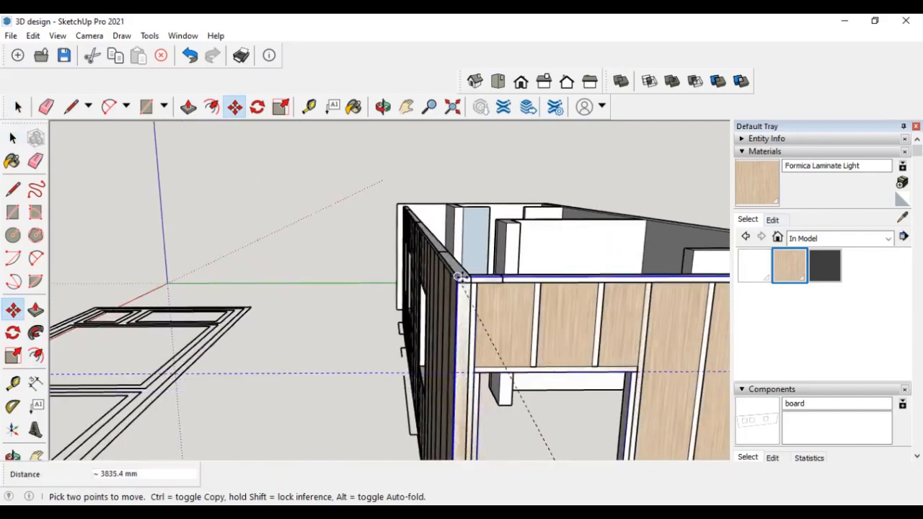
middle_click_drag(463, 281, 590, 339)
left_click(596, 374)
scroll(596, 373, "up", 5)
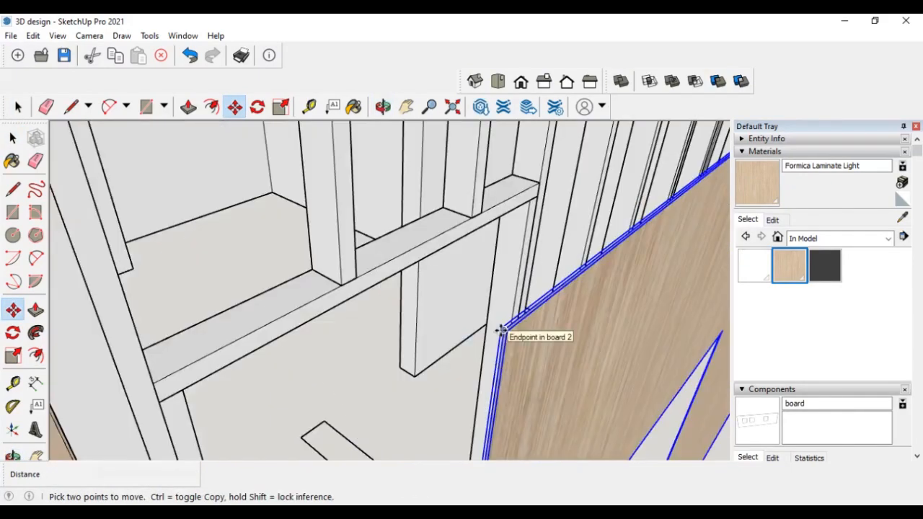
left_click(500, 330)
scroll(551, 354, "down", 1)
scroll(571, 372, "down", 1)
scroll(571, 373, "down", 3)
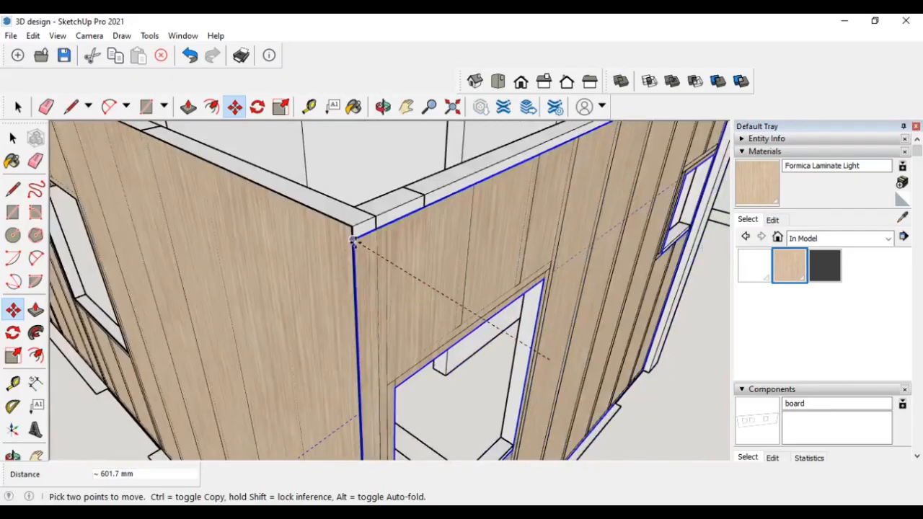
scroll(478, 304, "down", 3)
middle_click_drag(478, 304, 416, 281)
scroll(424, 302, "down", 5)
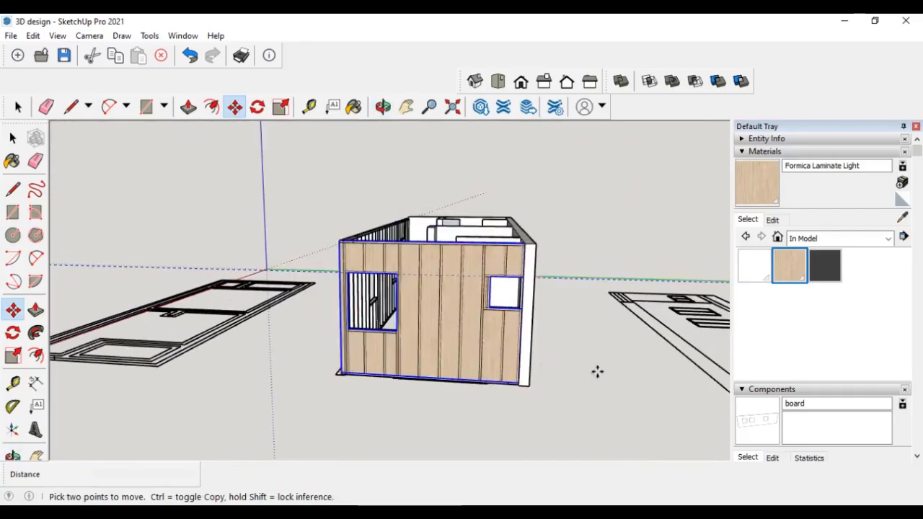
middle_click_drag(598, 371, 494, 388)
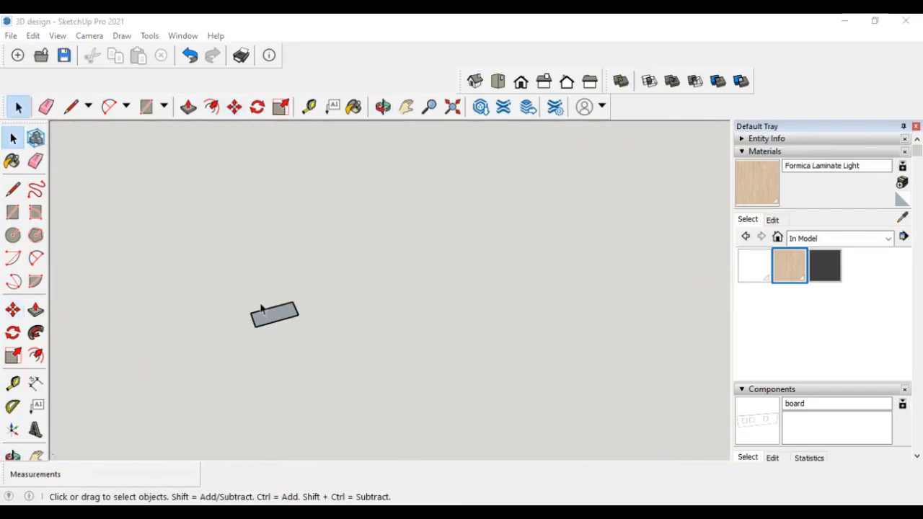
- Push/pull the small rectangle 4500 mm to form a long beam
left_click(35, 310)
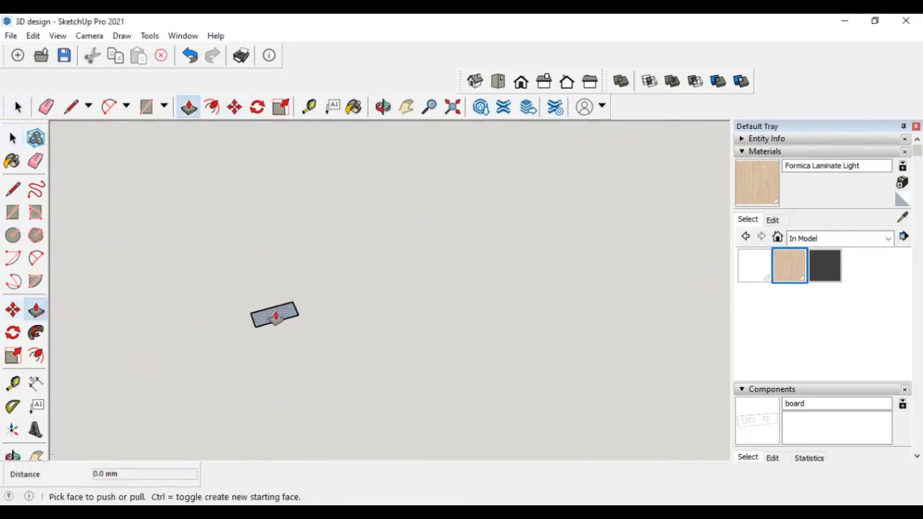
left_click_drag(273, 316, 248, 246)
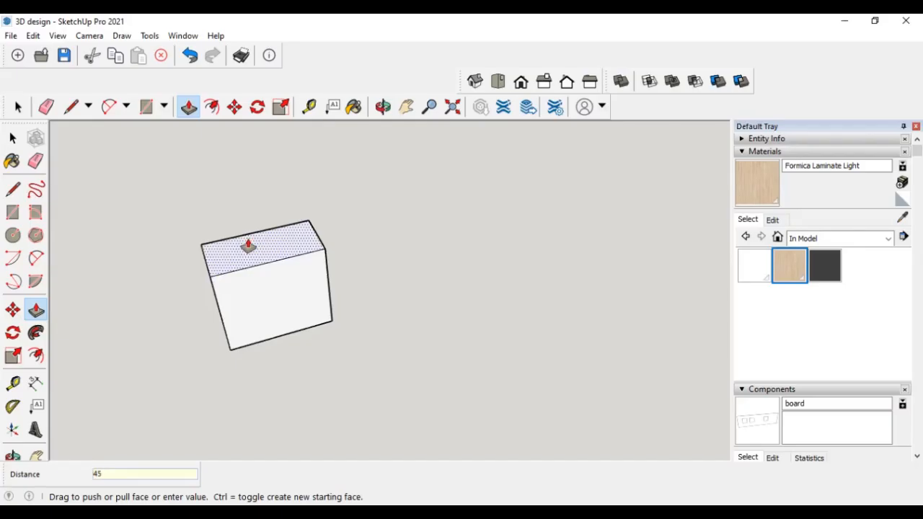
key("Return")
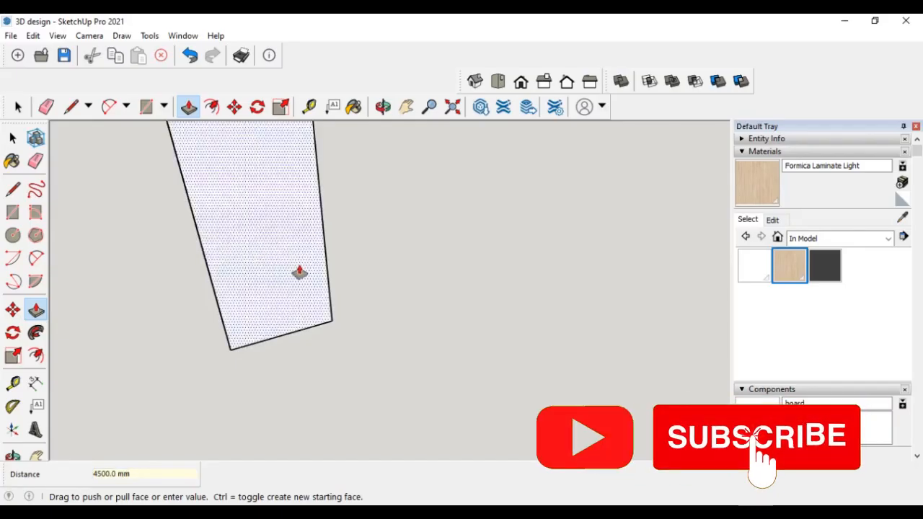
- Make the 4500 mm beam a component named rafter beam
scroll(306, 296, "down", 6)
scroll(316, 333, "down", 6)
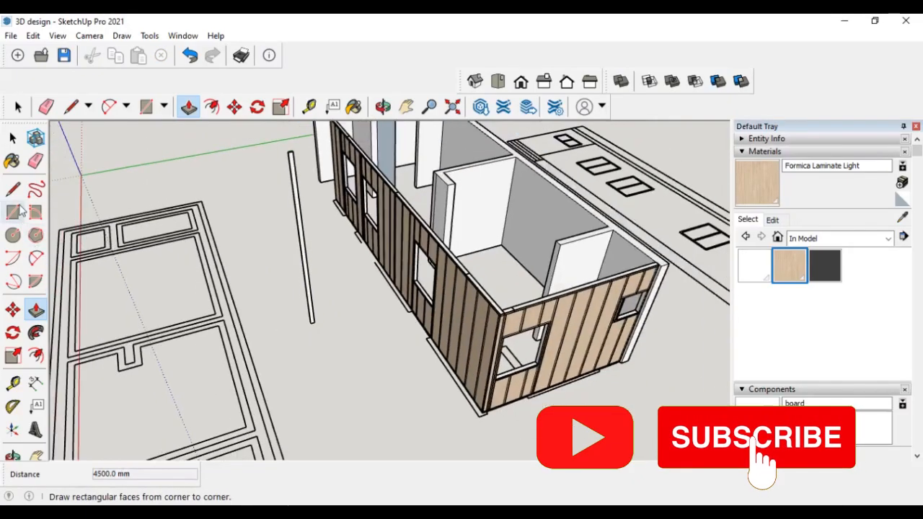
left_click(12, 138)
triple_click(297, 211)
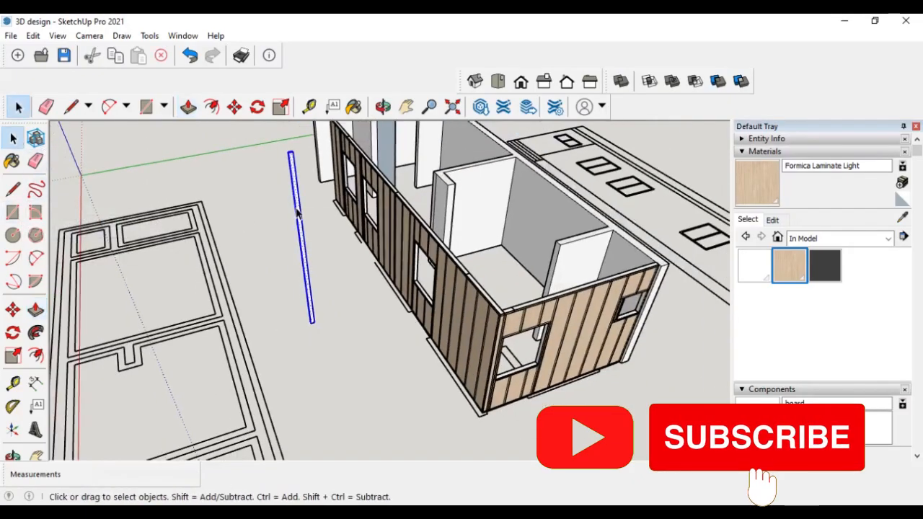
right_click(296, 209)
left_click(348, 311)
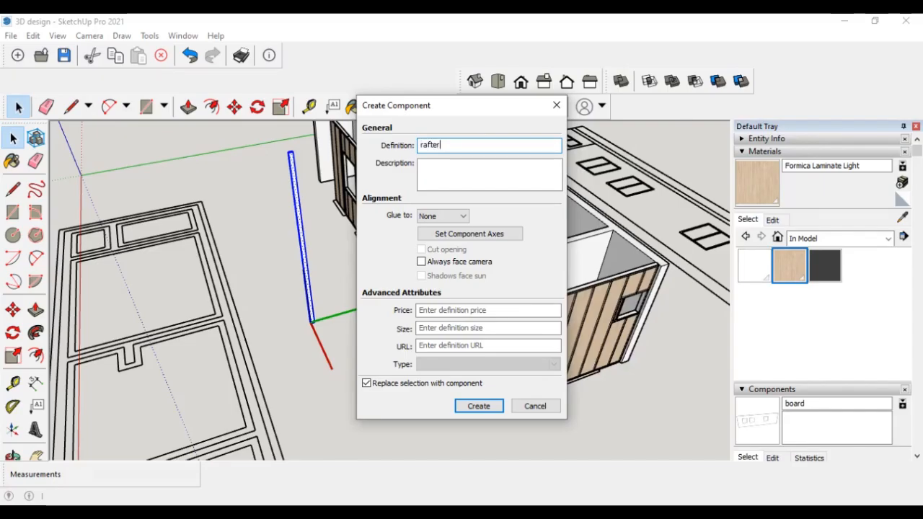
type("beam")
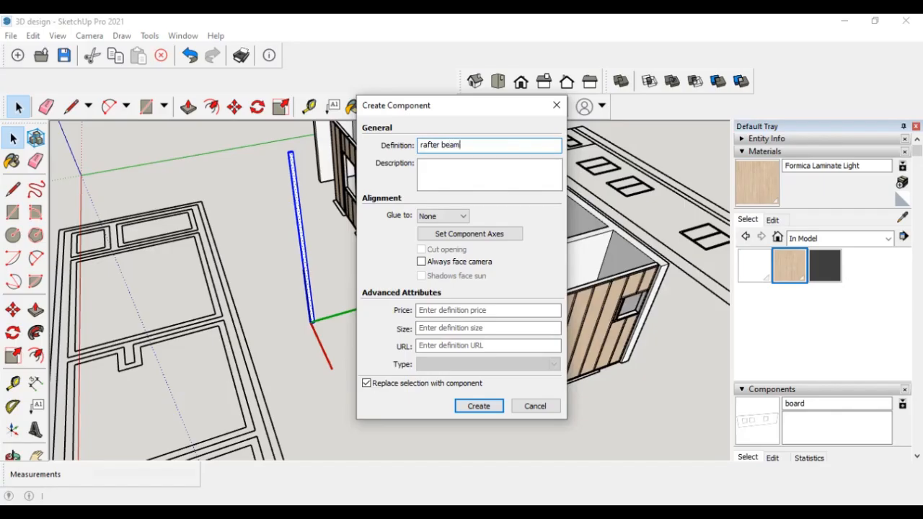
key("Return")
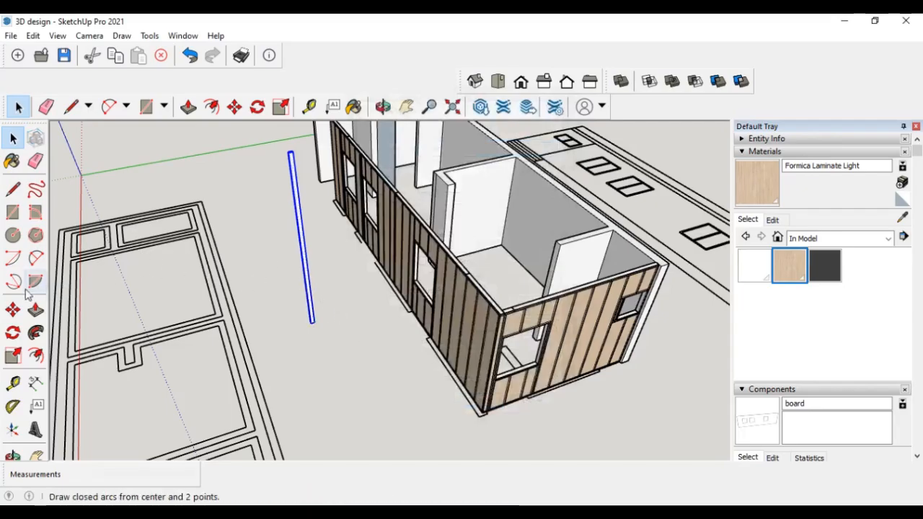
- Rotate the rafter beam 90 degrees so it lies horizontally
left_click(13, 333)
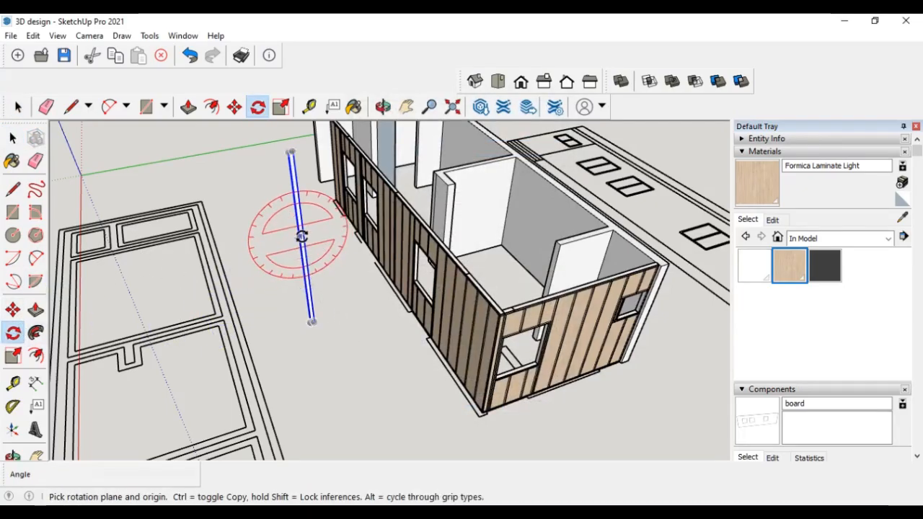
left_click(298, 235)
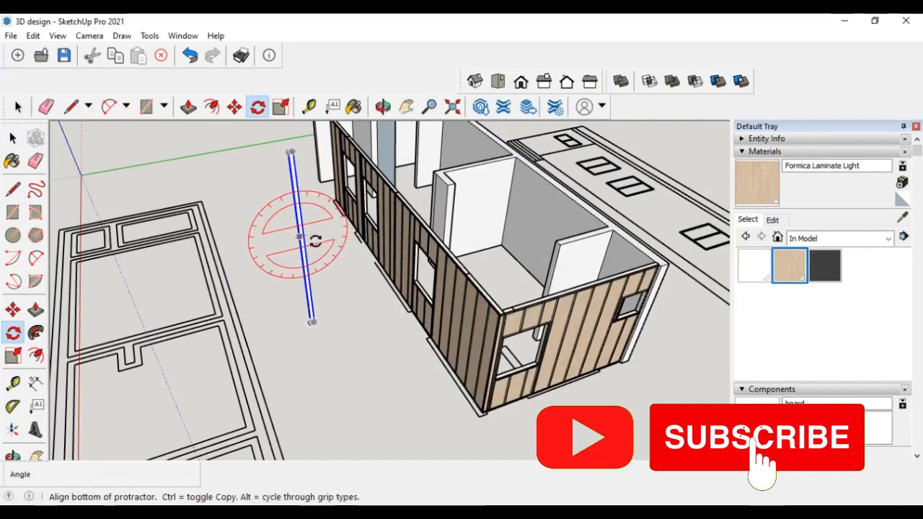
left_click(305, 283)
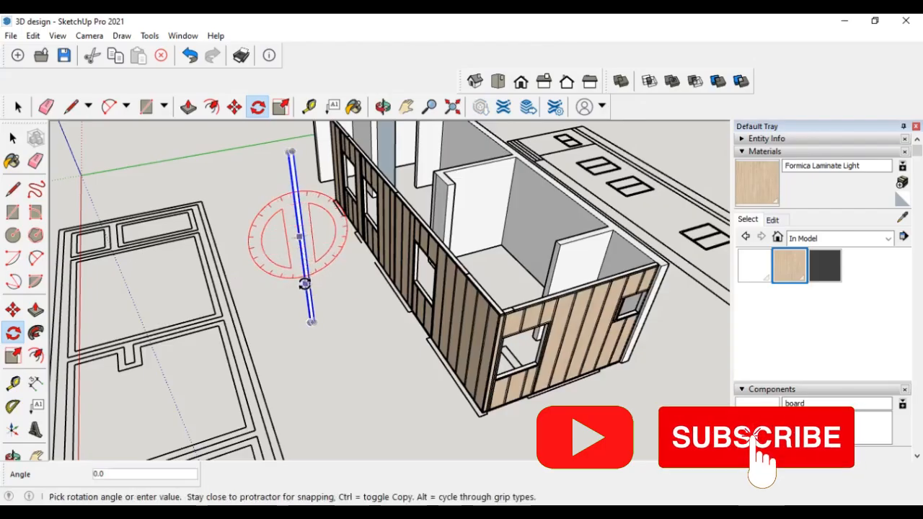
left_click(253, 251)
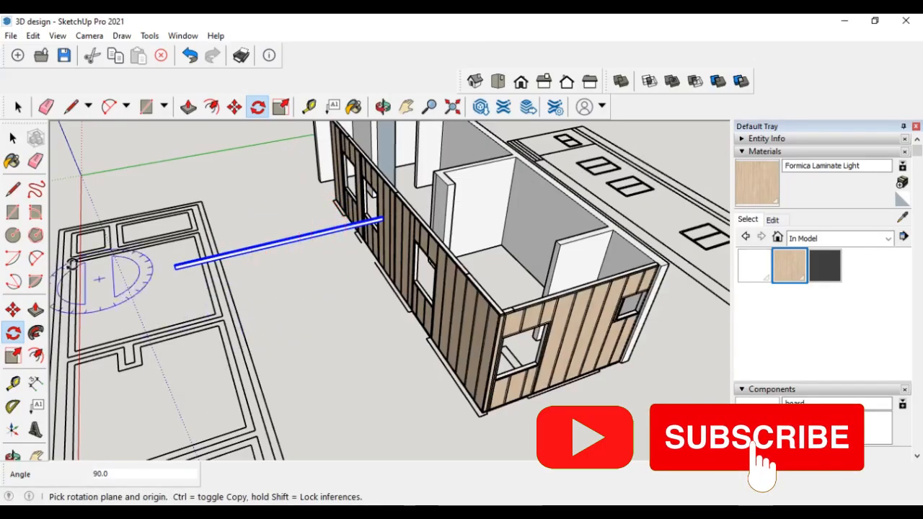
left_click(12, 138)
- Move the rafter beam onto the top of the end wall, aligning its end with the wall corner
scroll(162, 276, "up", 3)
scroll(161, 276, "up", 2)
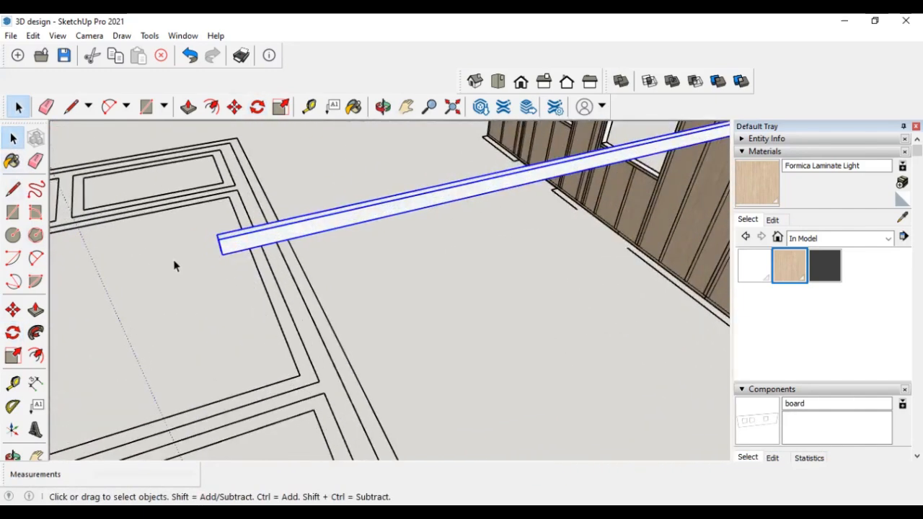
left_click(13, 311)
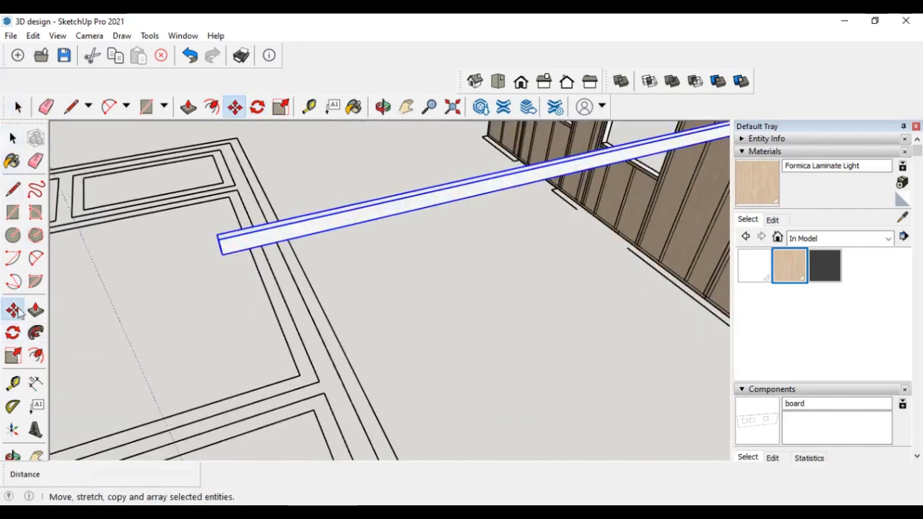
left_click(223, 255)
scroll(265, 263, "down", 5)
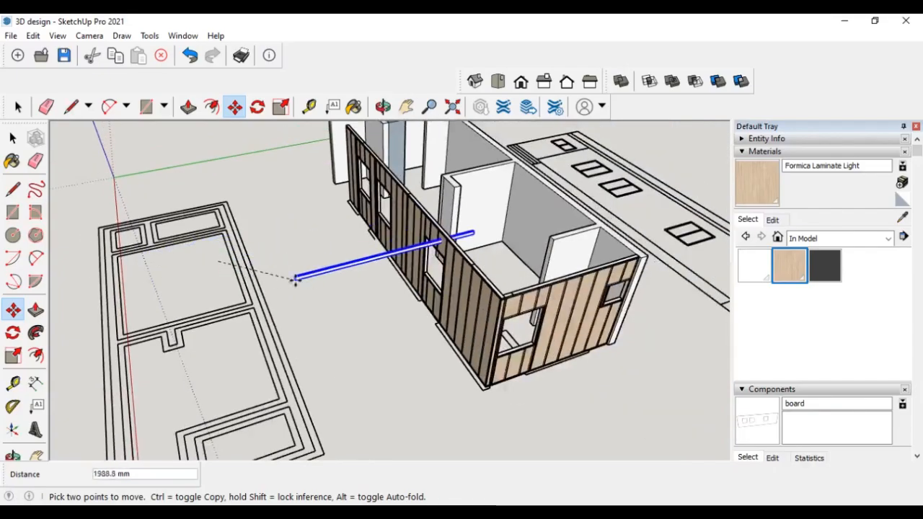
scroll(491, 287, "up", 1)
scroll(503, 291, "up", 1)
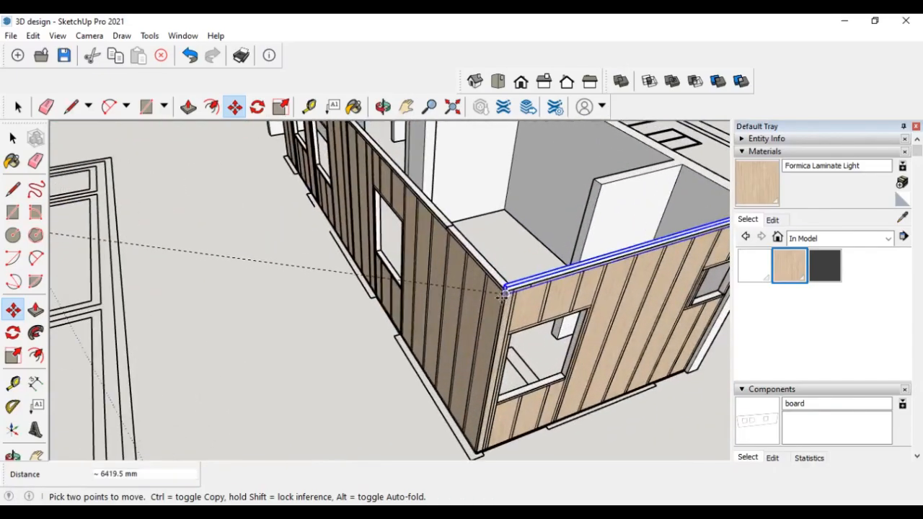
scroll(507, 292, "up", 2)
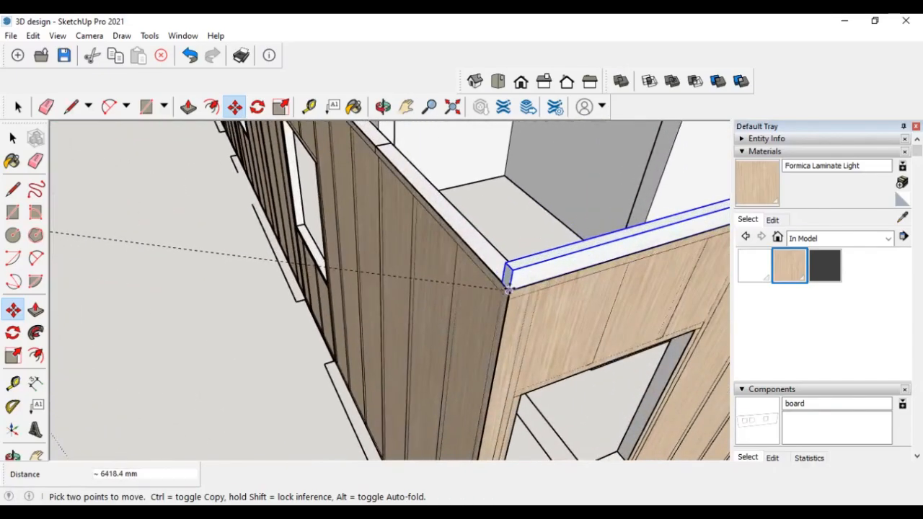
scroll(165, 289, "down", 4)
scroll(534, 232, "up", 2)
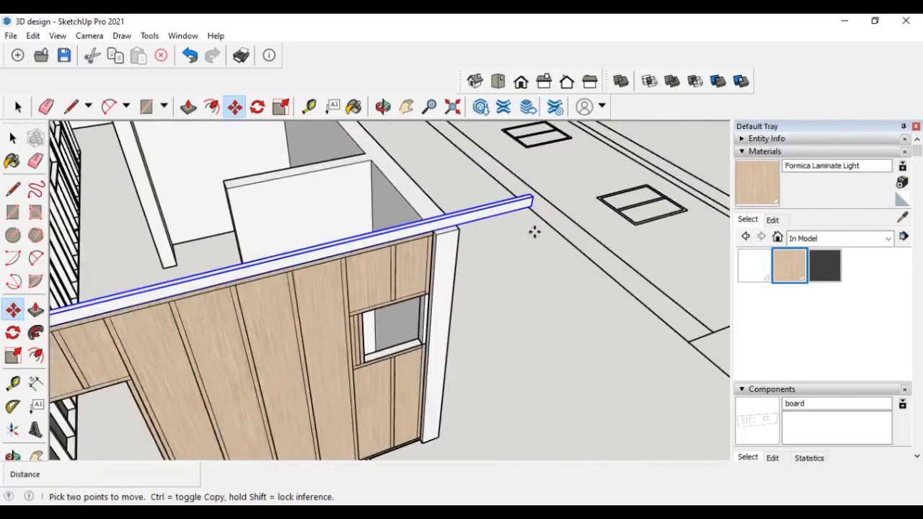
scroll(451, 223, "up", 2)
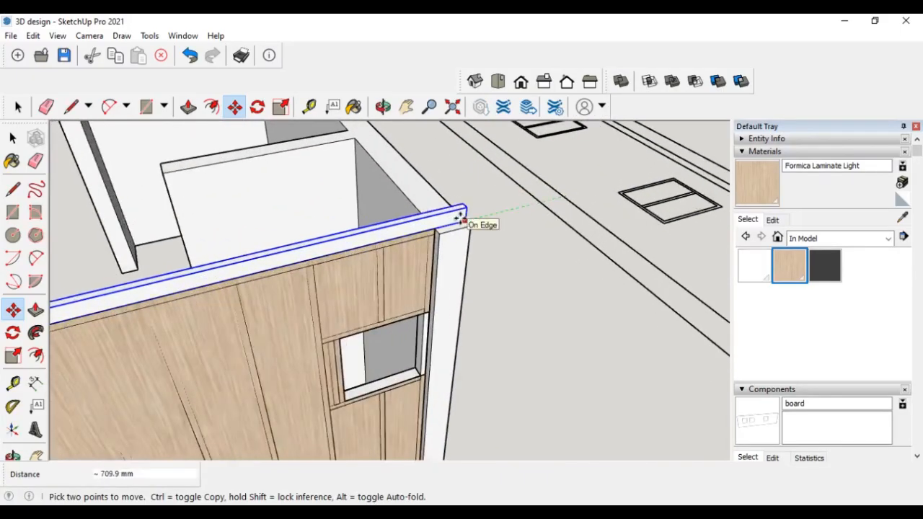
left_click(459, 217)
scroll(513, 255, "down", 4)
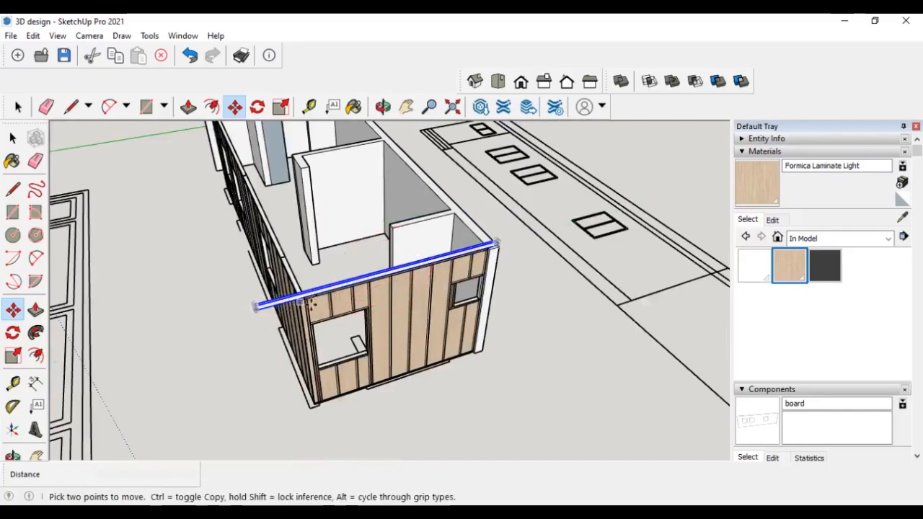
- Copy the rafter beam 600 mm along the wall top and array it into 10 copies
scroll(308, 303, "up", 5)
left_click(281, 256)
key("ctrl")
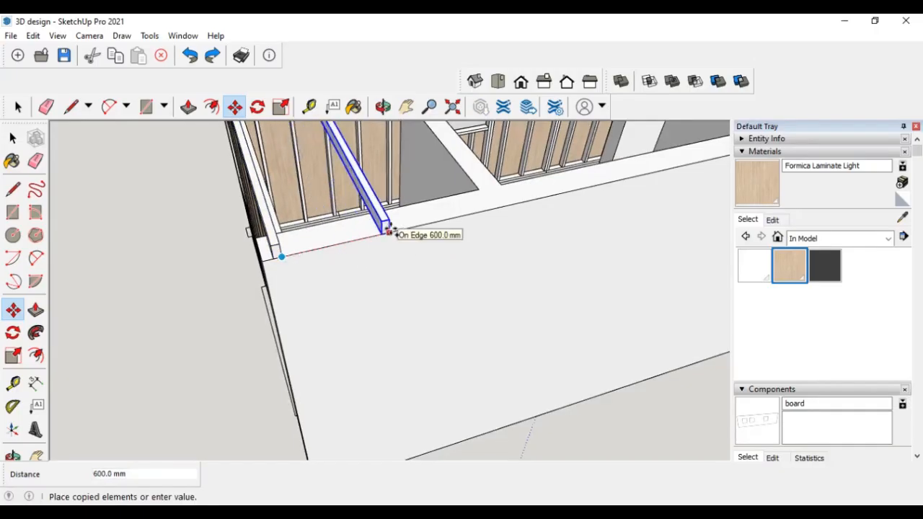
type("6")
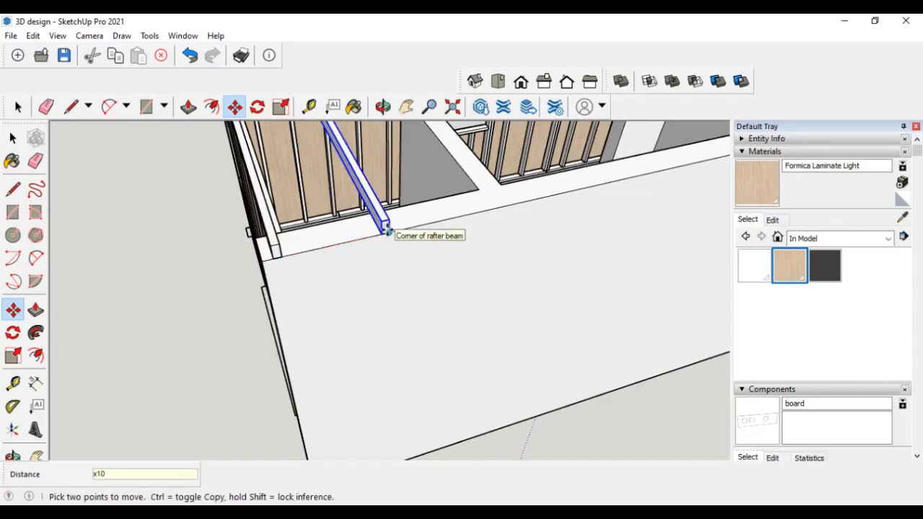
key("Return")
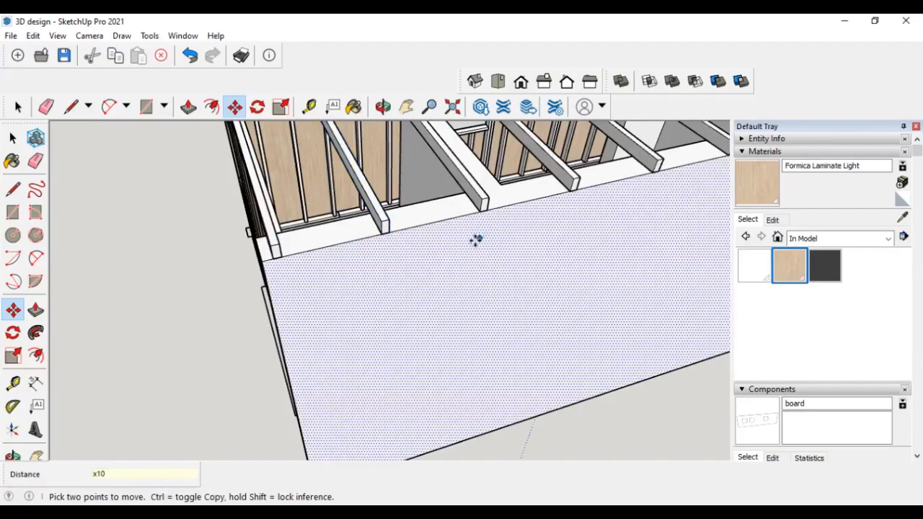
- Extend the rafter array to 18 copies
middle_click_drag(476, 241, 627, 259)
scroll(612, 266, "down", 4)
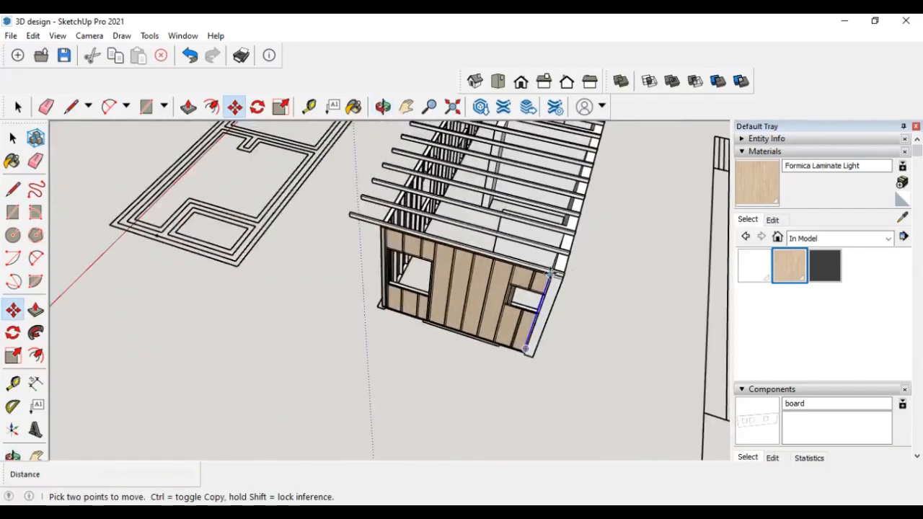
scroll(615, 216, "down", 1)
middle_click_drag(559, 241, 404, 271)
scroll(521, 301, "down", 3)
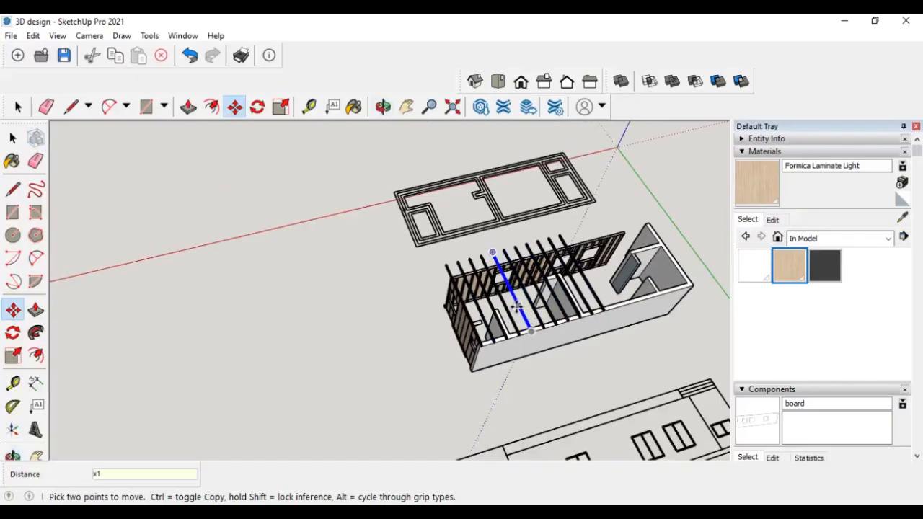
key("Return")
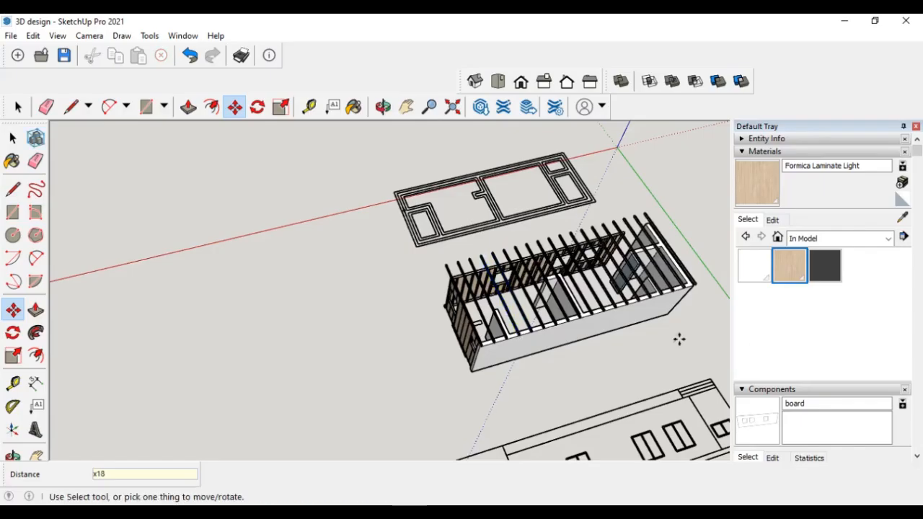
- Orbit and zoom around the model to inspect the rafters across the walls
middle_click_drag(629, 340, 388, 305)
scroll(469, 375, "down", 3)
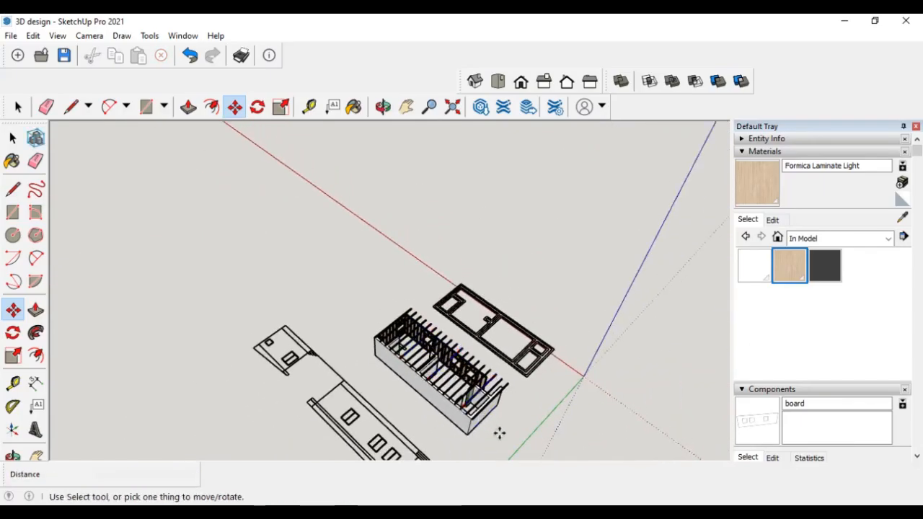
scroll(498, 433, "up", 3)
scroll(482, 412, "up", 3)
scroll(435, 408, "up", 2)
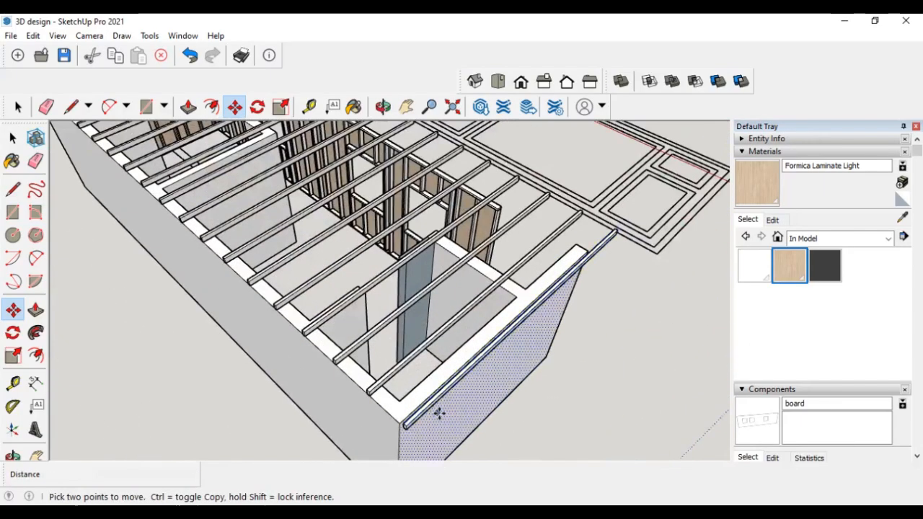
scroll(470, 409, "up", 2)
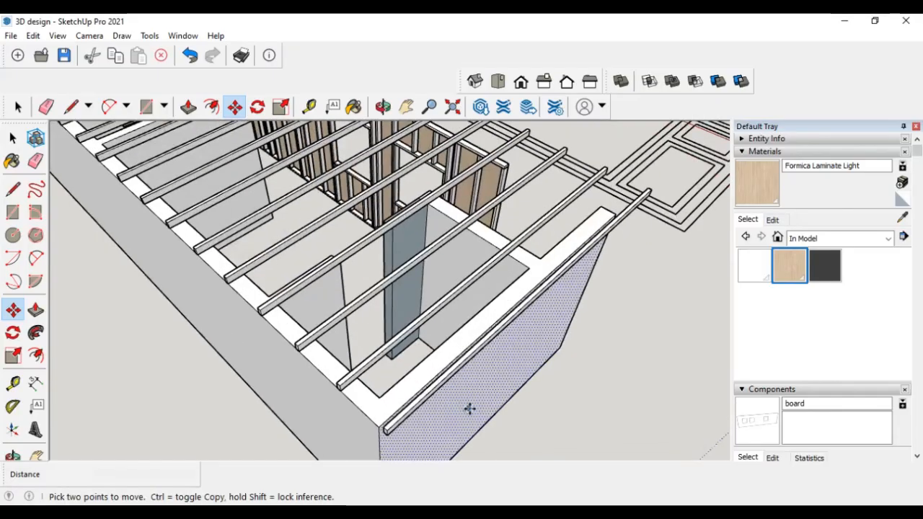
middle_click_drag(469, 408, 617, 298)
scroll(587, 314, "up", 3)
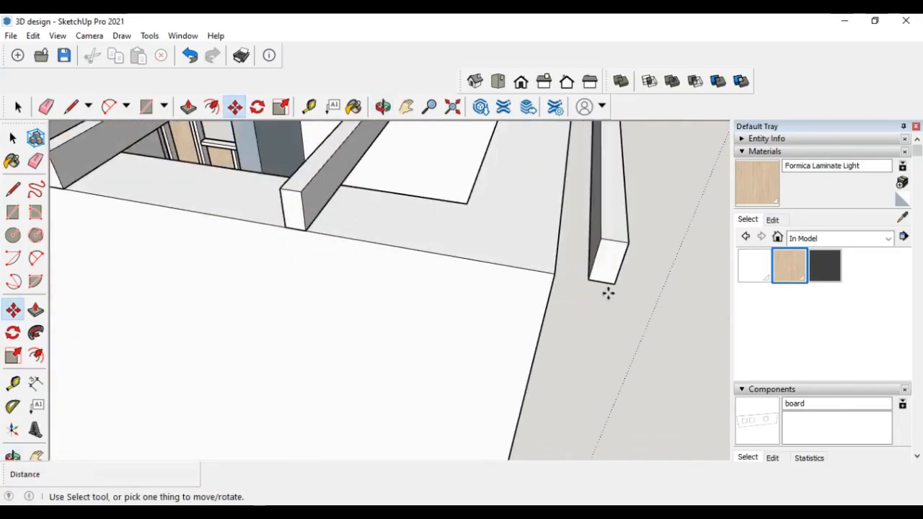
scroll(610, 306, "down", 6)
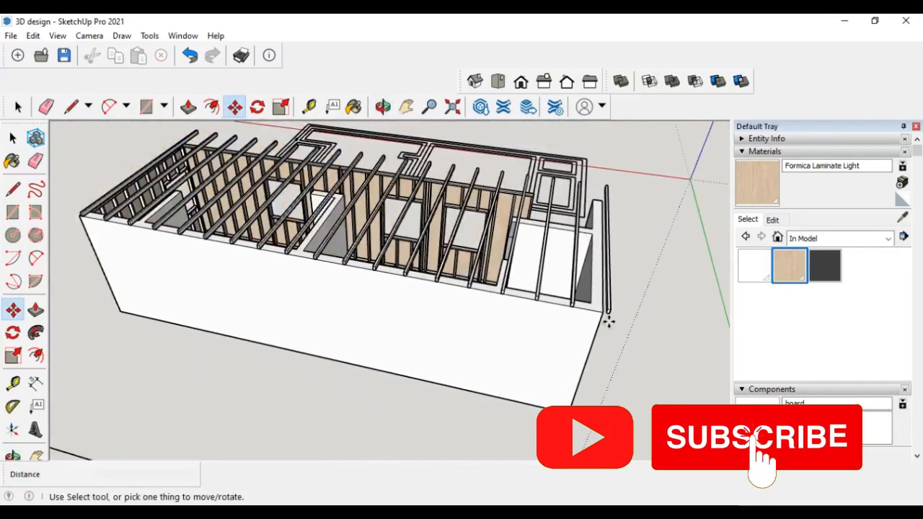
middle_click_drag(634, 262, 387, 258)
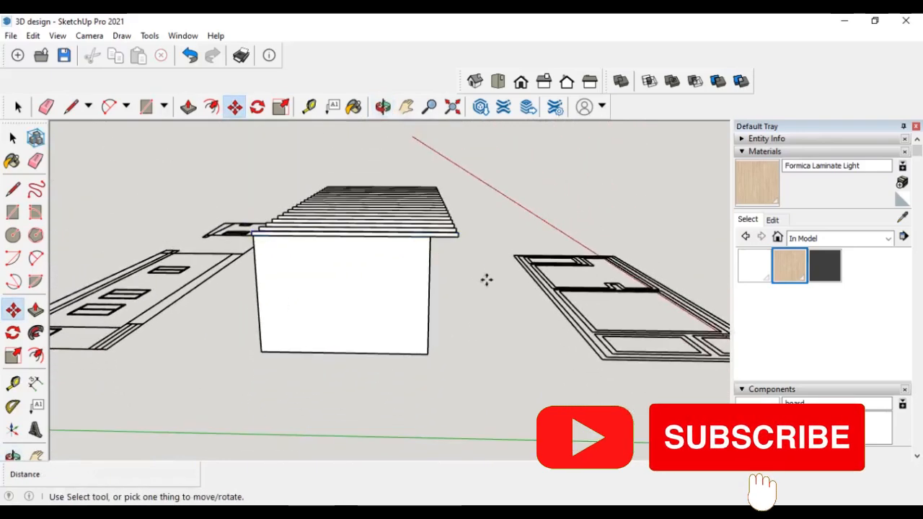
- Select all rafter beams and move them so their end aligns with the end wall corner
left_click(12, 139)
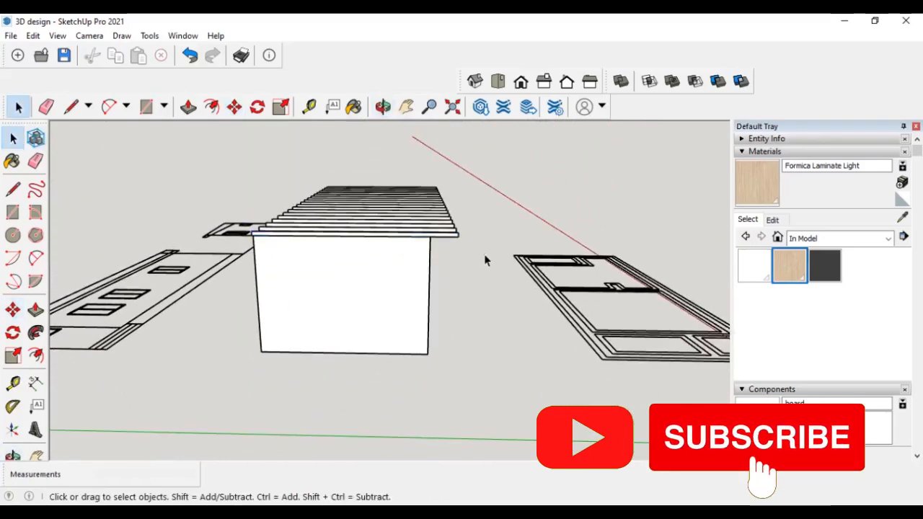
left_click_drag(485, 255, 436, 172)
middle_click_drag(381, 224, 270, 292)
scroll(642, 267, "up", 5)
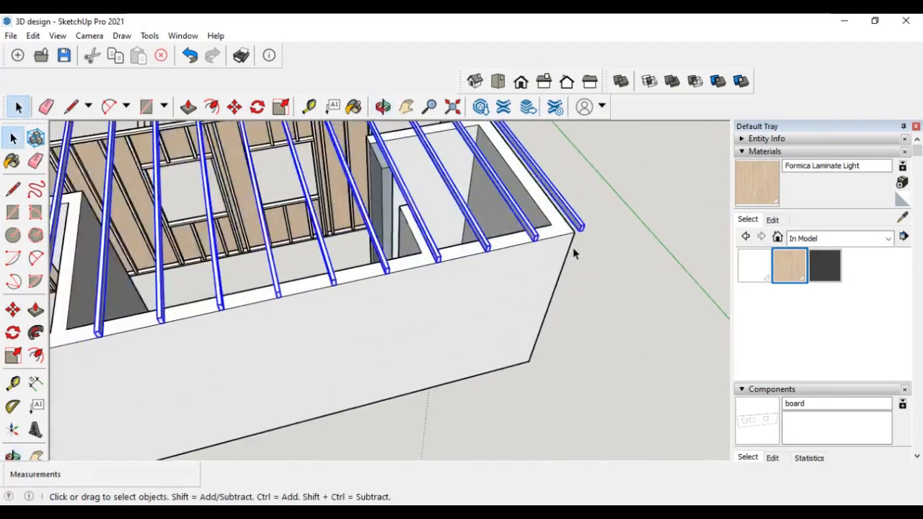
scroll(575, 253, "up", 2)
left_click(12, 311)
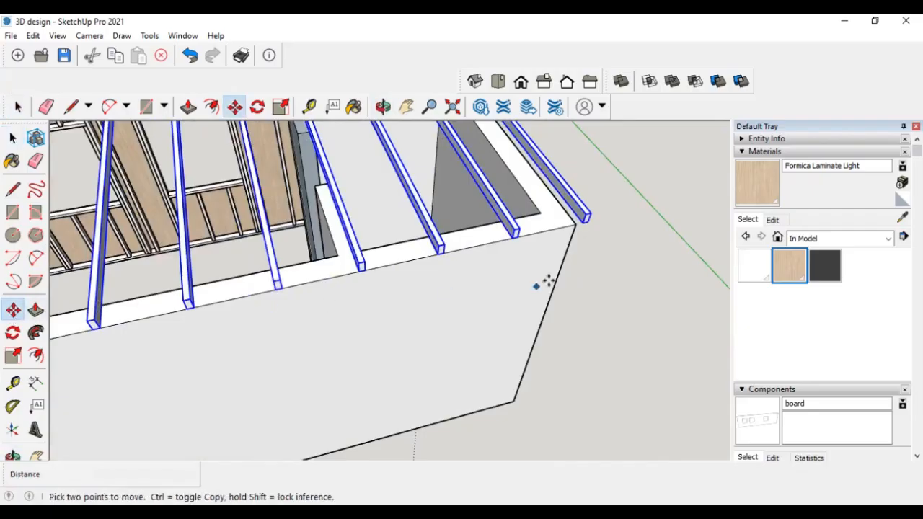
scroll(588, 238, "up", 4)
left_click(567, 193)
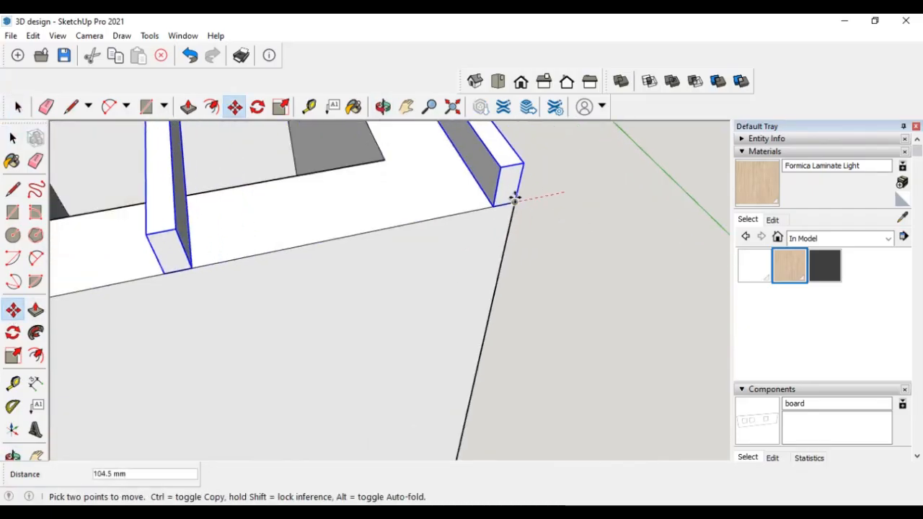
left_click(514, 201)
scroll(569, 281, "down", 8)
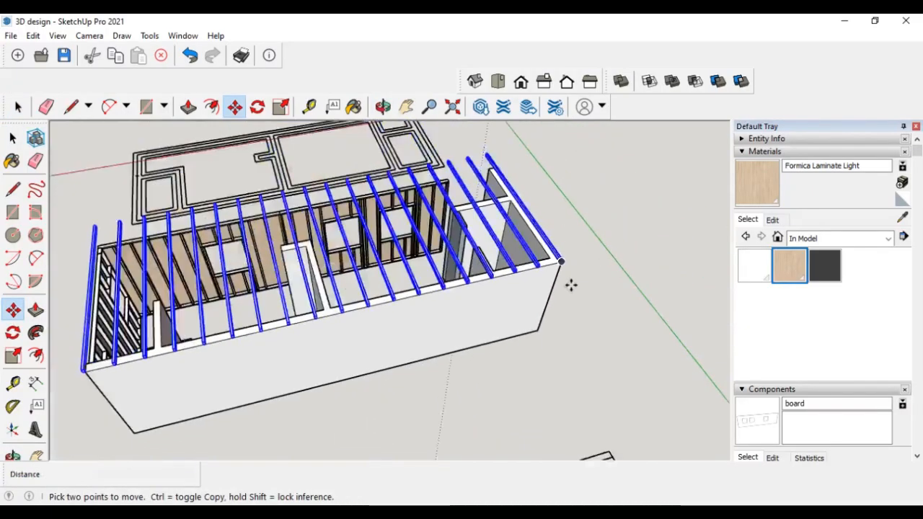
- Orbit around the roof to inspect the selected rafter beams
middle_click_drag(122, 313, 361, 286)
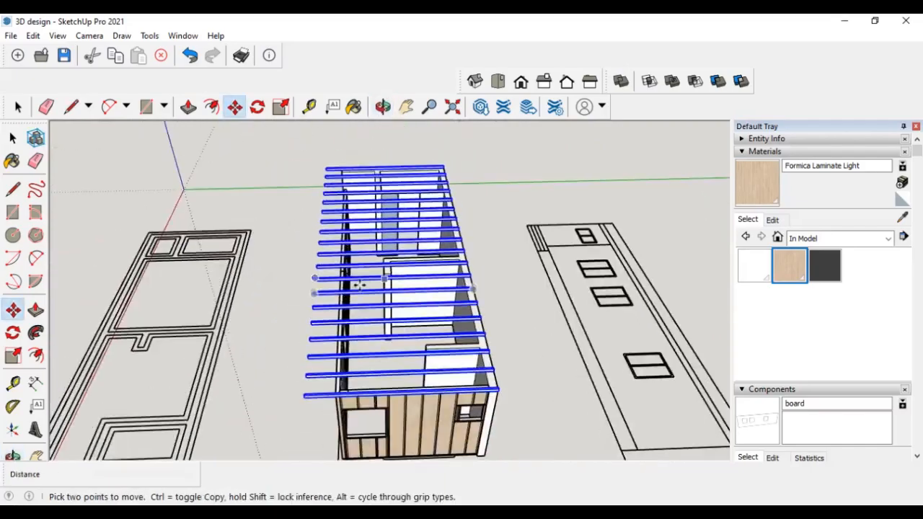
middle_click_drag(292, 288, 265, 349)
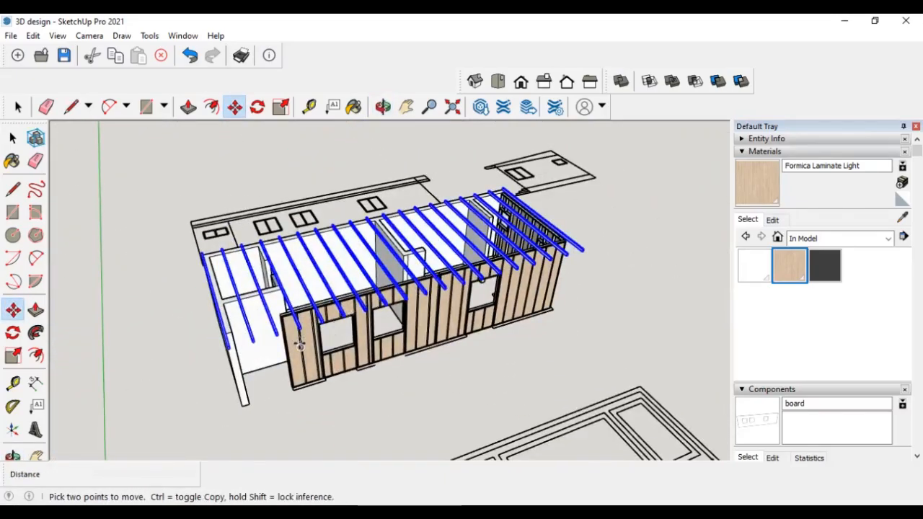
scroll(266, 349, "up", 5)
middle_click_drag(197, 364, 356, 331)
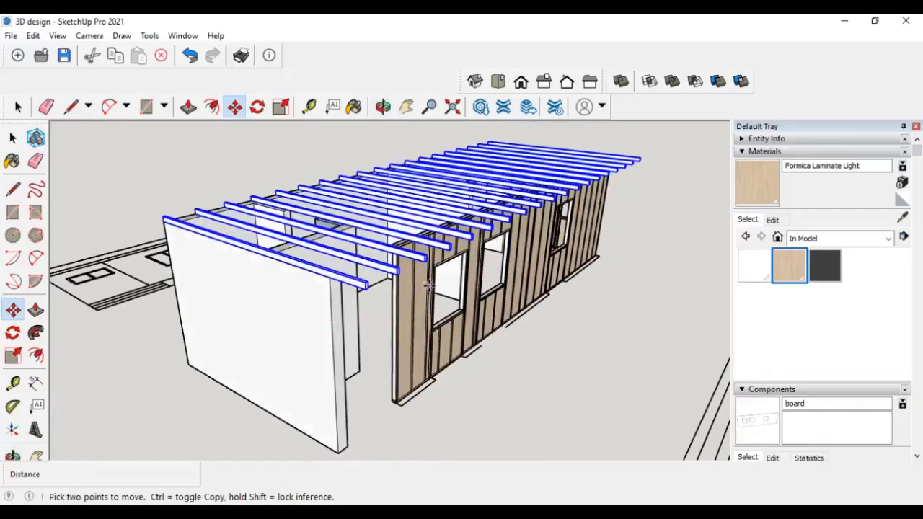
scroll(446, 286, "up", 3)
scroll(325, 330, "down", 5)
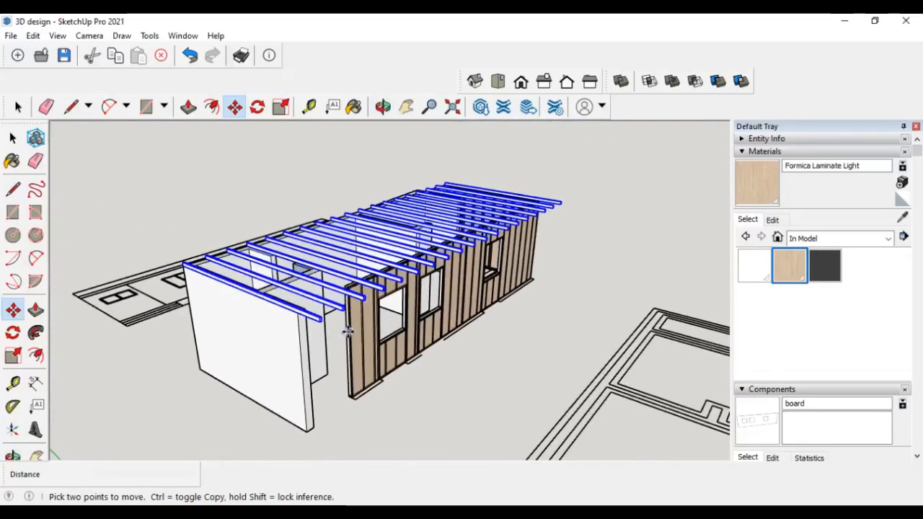
middle_click_drag(205, 300, 375, 331)
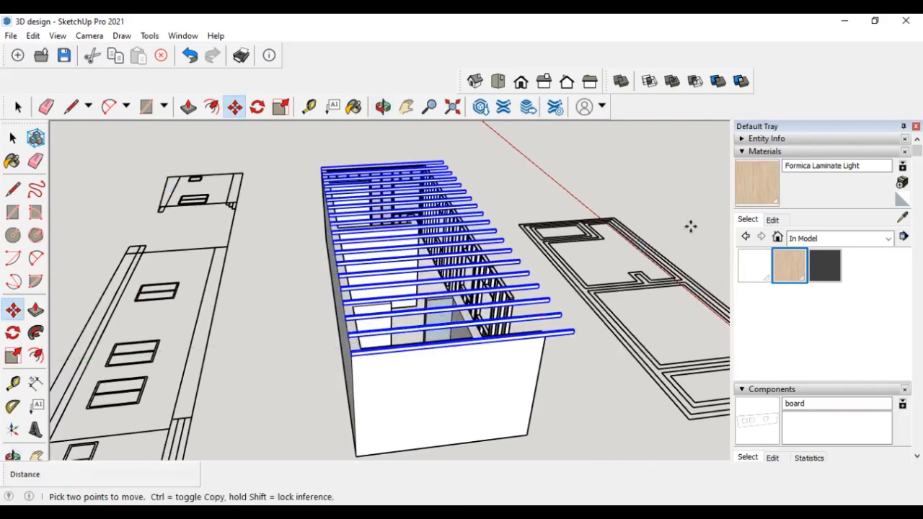
- Hide the 19 selected rafter beams and turn off display of hidden objects
left_click(742, 152)
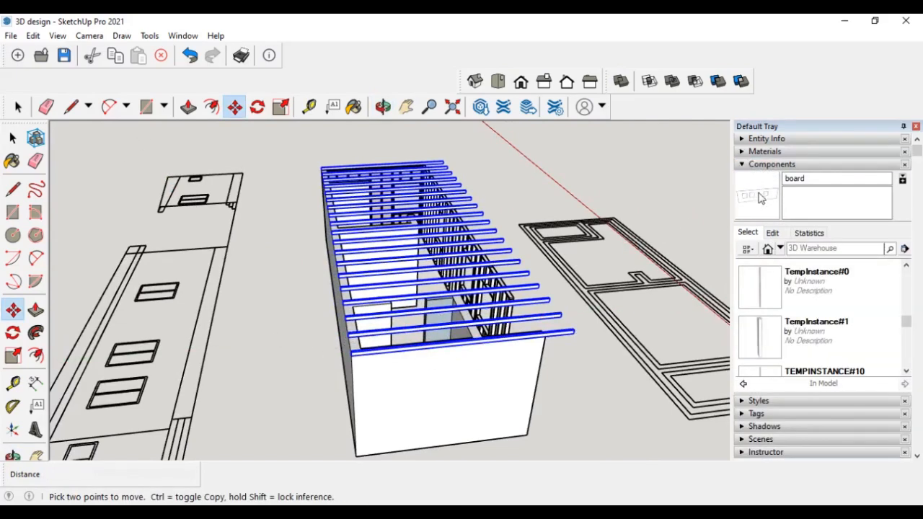
left_click(742, 138)
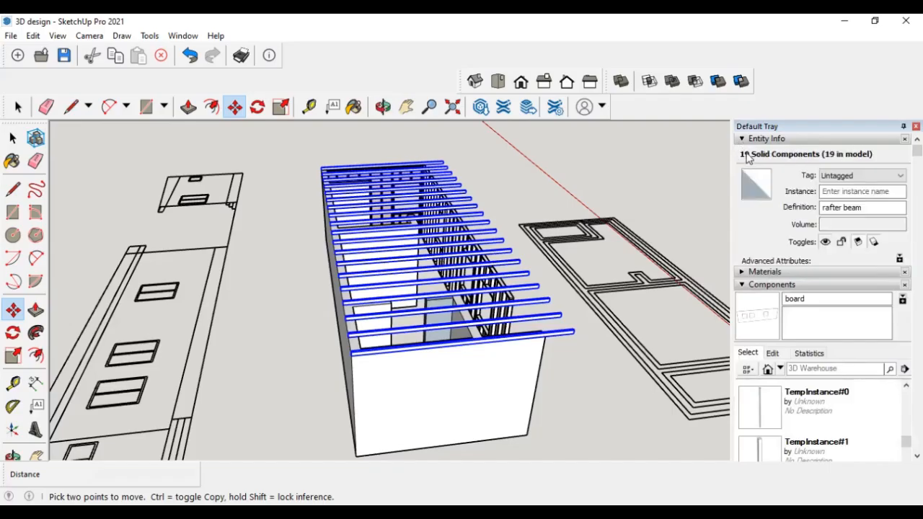
left_click(825, 242)
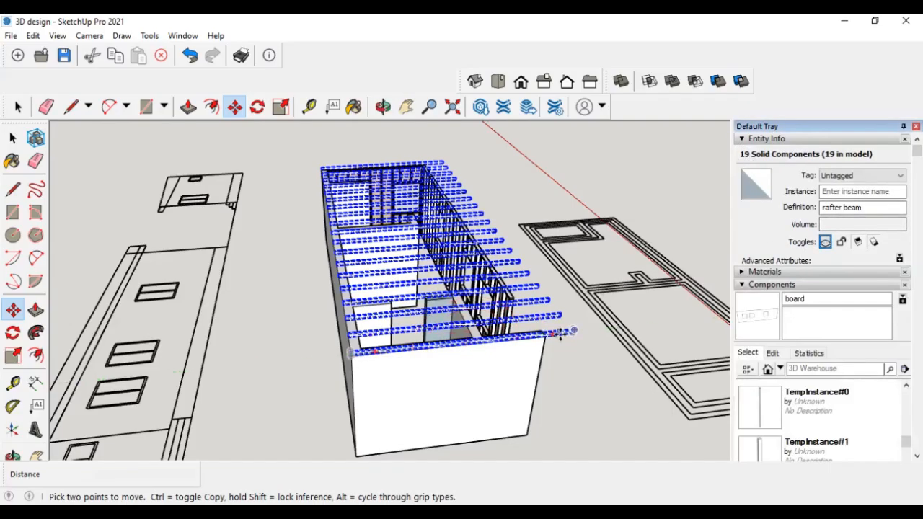
scroll(560, 333, "up", 6)
scroll(582, 337, "down", 5)
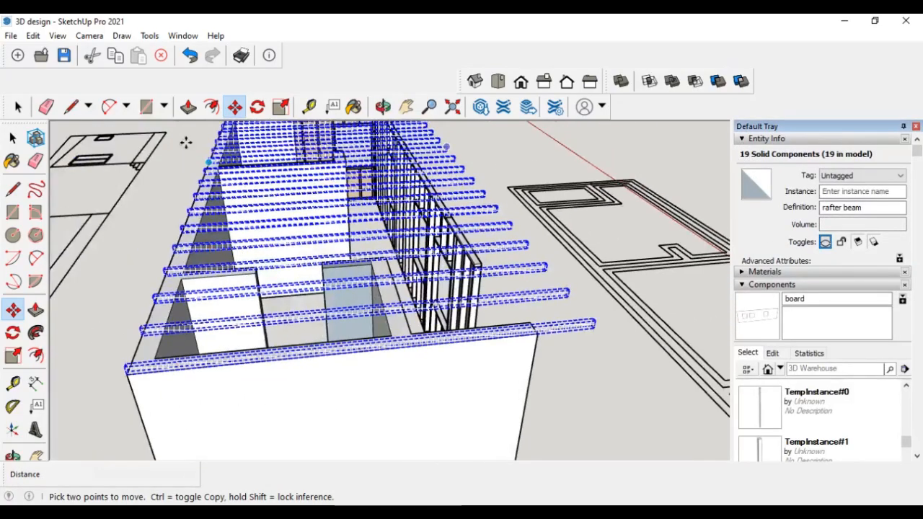
left_click(58, 37)
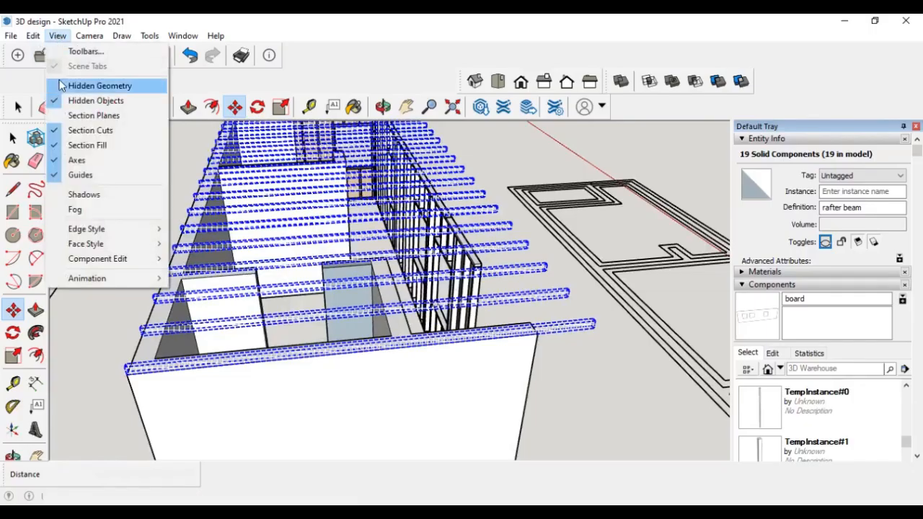
left_click(78, 101)
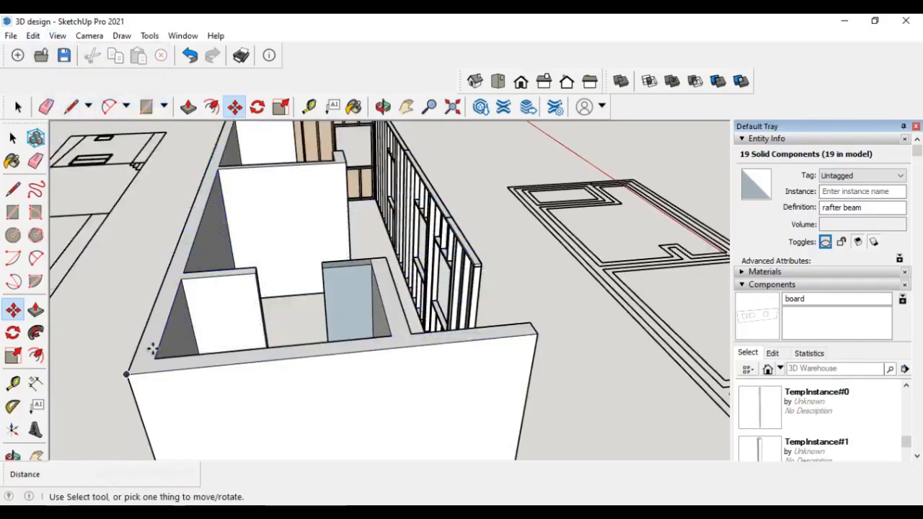
- Push/pull the top face of the solid outer wall up 300 mm
left_click(36, 310)
scroll(144, 350, "up", 3)
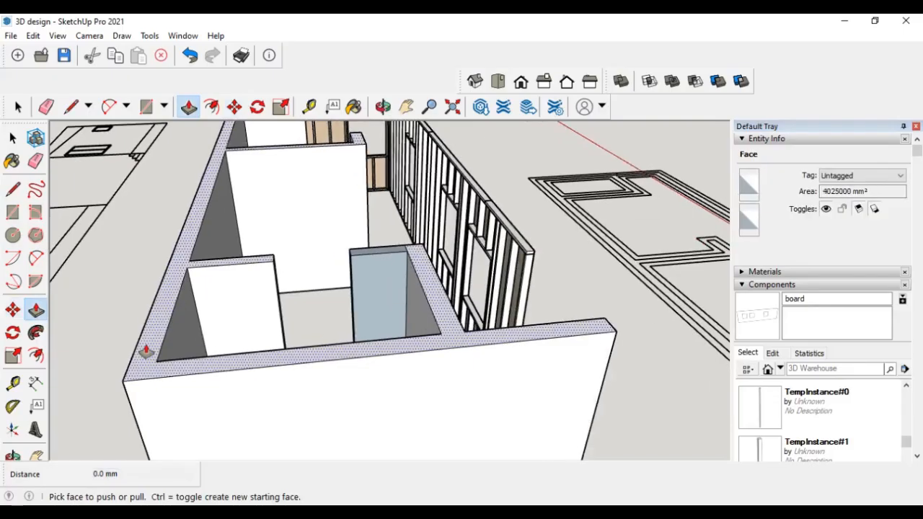
left_click_drag(145, 351, 143, 327)
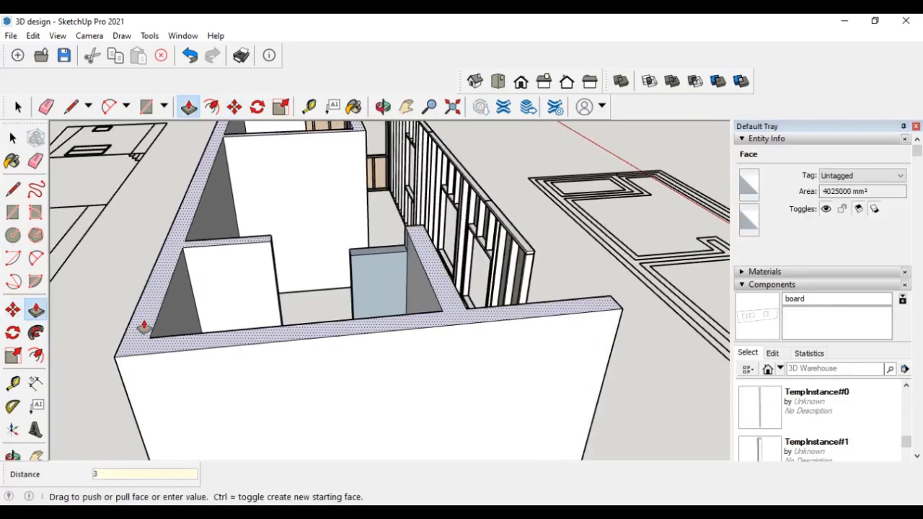
key("Return")
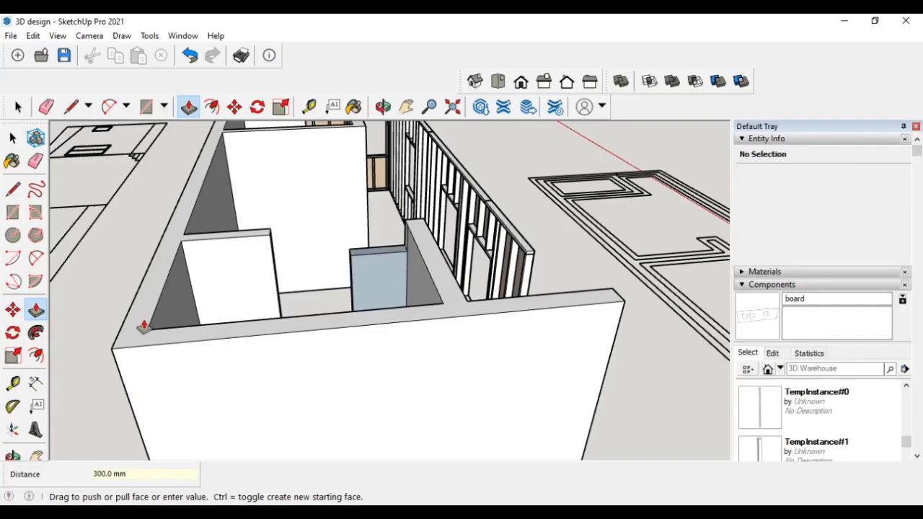
scroll(307, 287, "down", 4)
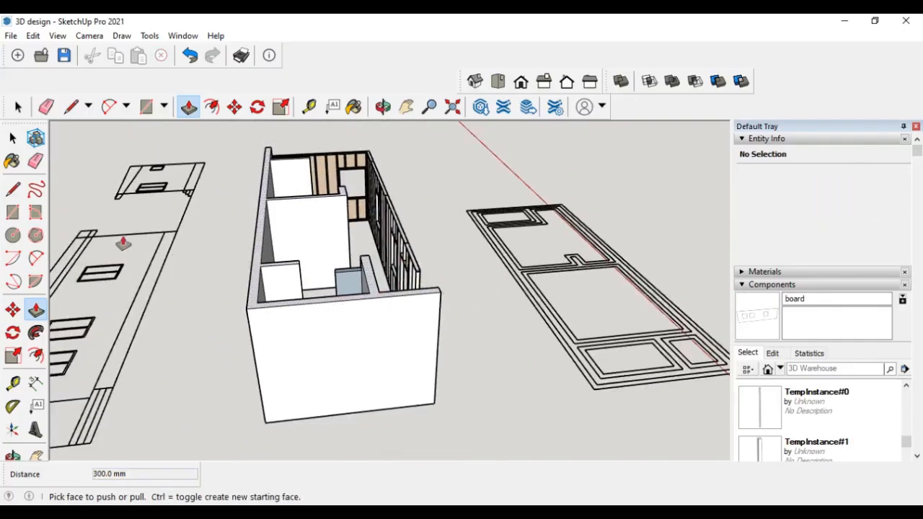
- Turn display of hidden objects back on to show the rafters
left_click(57, 36)
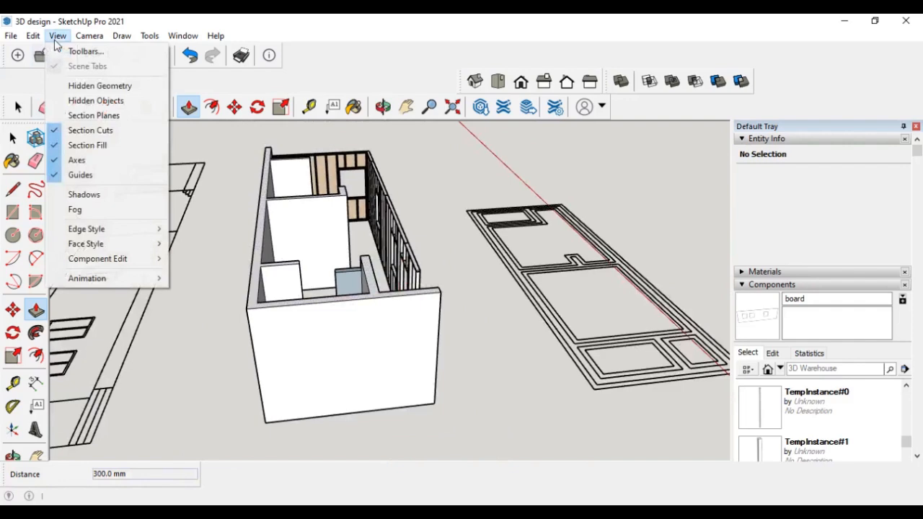
left_click(90, 101)
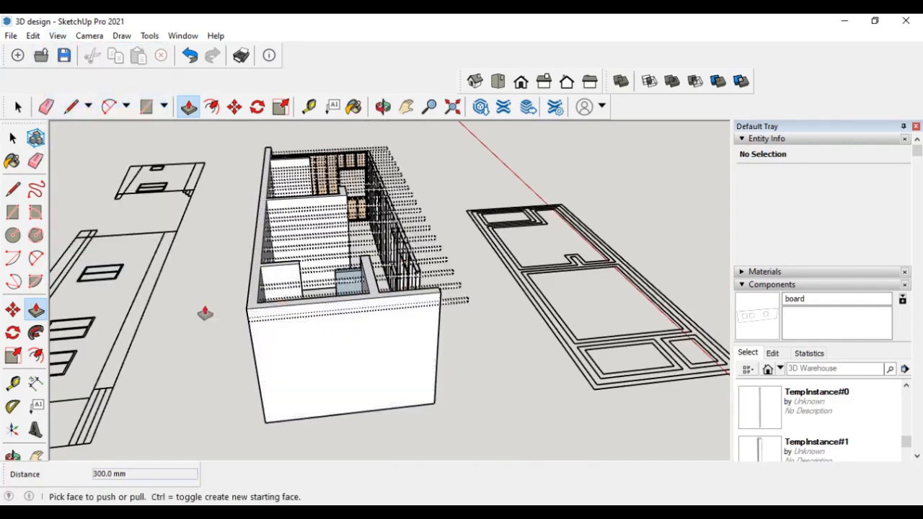
scroll(268, 324, "up", 5)
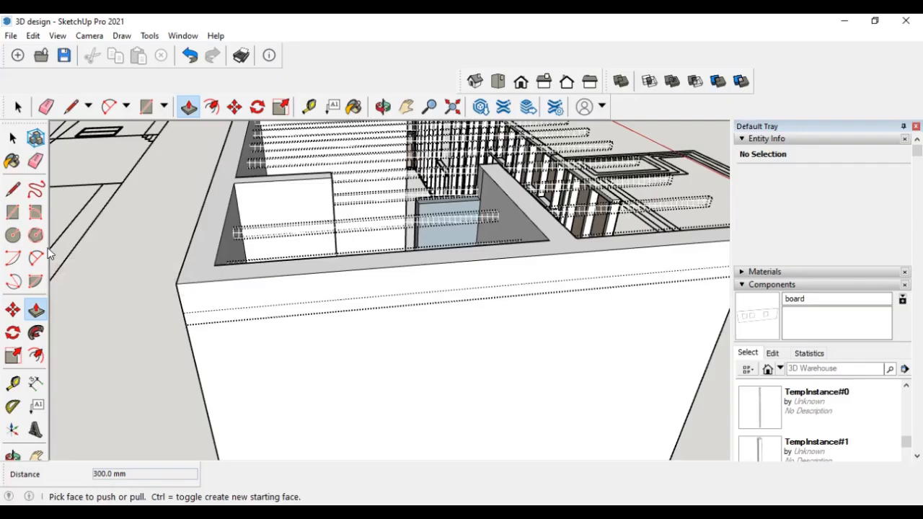
left_click(13, 190)
left_click(549, 240)
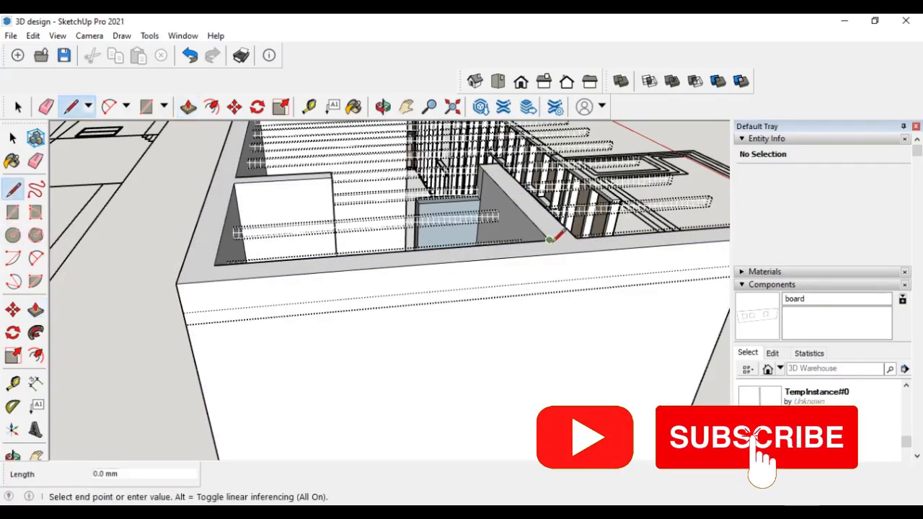
key("Escape")
- Push/pull the top of the interior partition wall down 210 mm onto the edge of the rafter beam
middle_click_drag(585, 229, 250, 266)
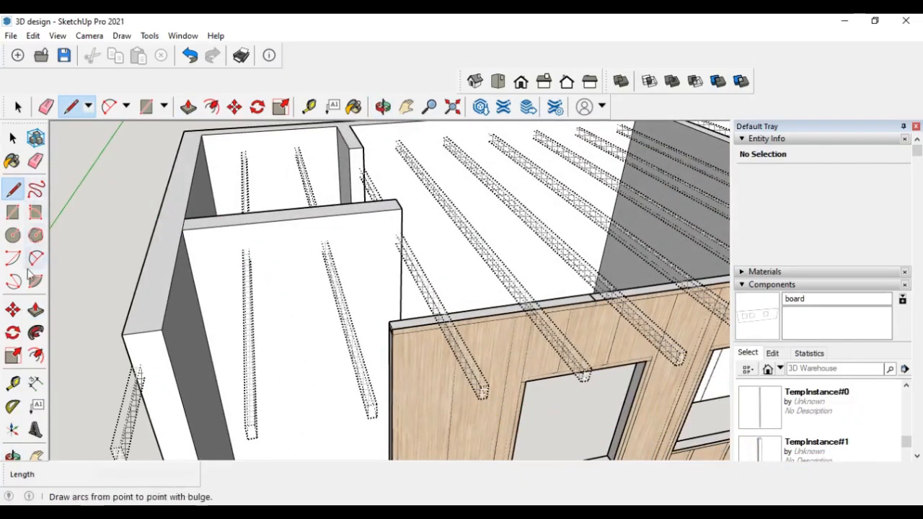
left_click(35, 310)
scroll(325, 209, "up", 3)
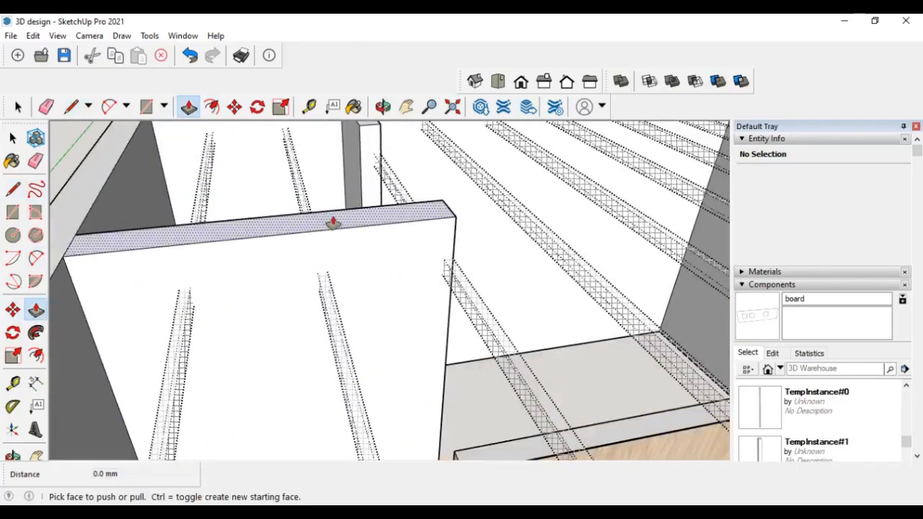
left_click(325, 215)
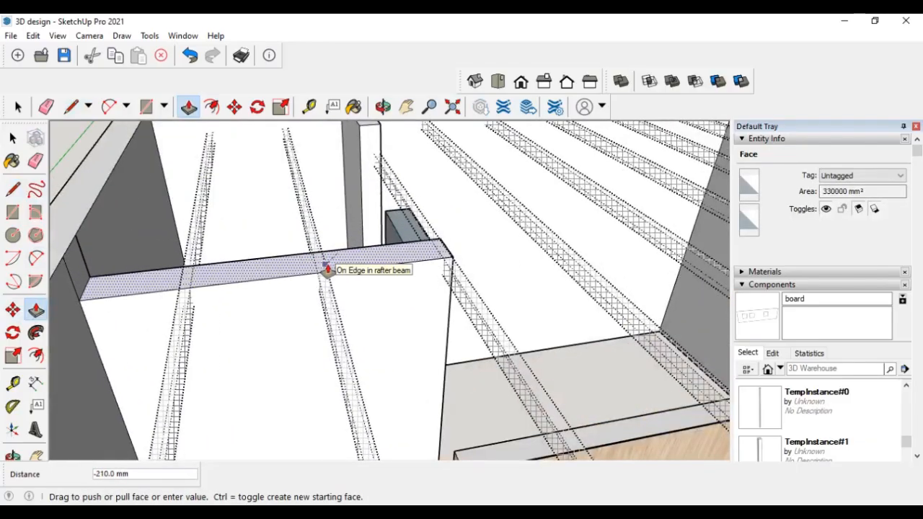
left_click(326, 269)
- Push/pull the top of the second interior partition wall down 210 mm to the same rafter level
scroll(400, 270, "down", 5)
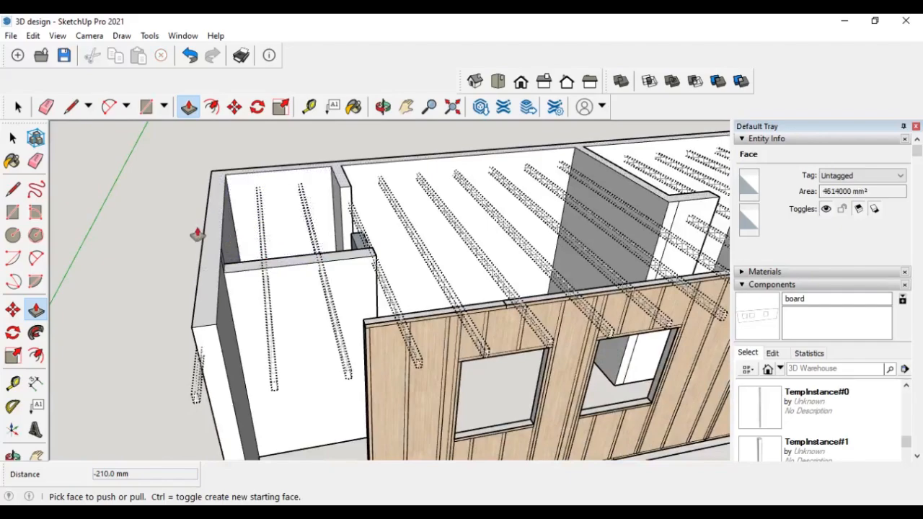
middle_click_drag(197, 235, 223, 241)
scroll(274, 243, "down", 5)
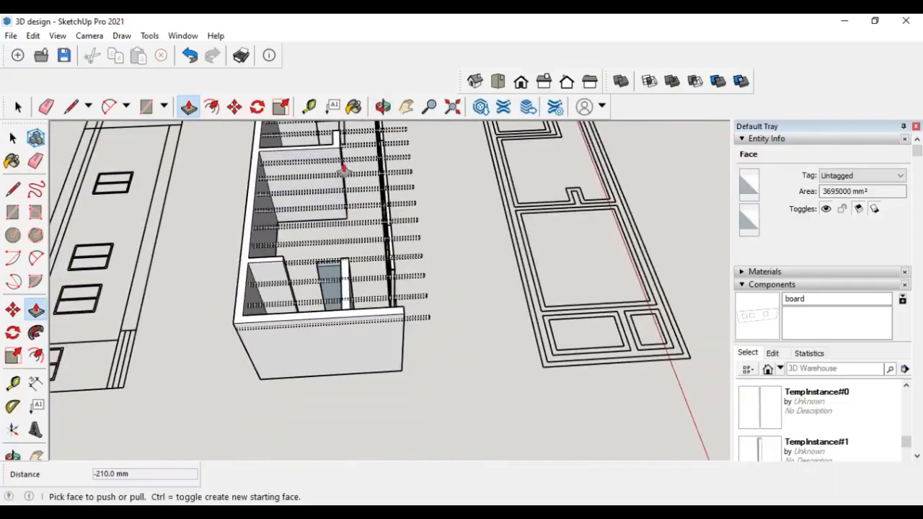
scroll(340, 160, "down", 2)
middle_click_drag(337, 152, 488, 205)
scroll(443, 149, "up", 5)
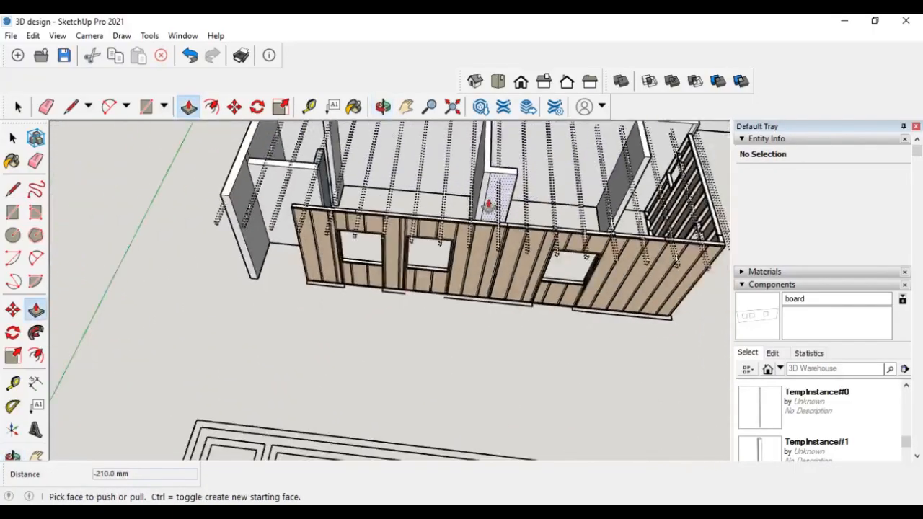
scroll(488, 206, "down", 2)
key("h")
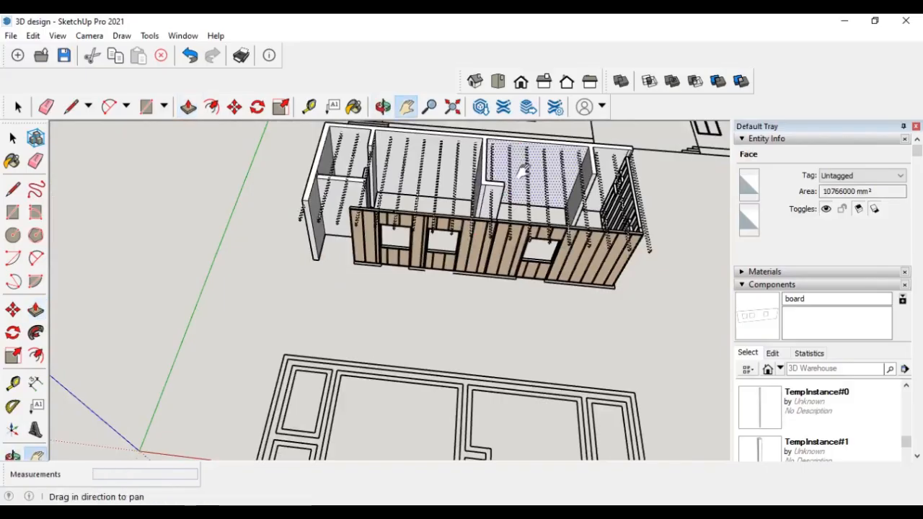
left_click_drag(525, 173, 444, 301)
scroll(444, 298, "up", 3)
scroll(445, 248, "up", 4)
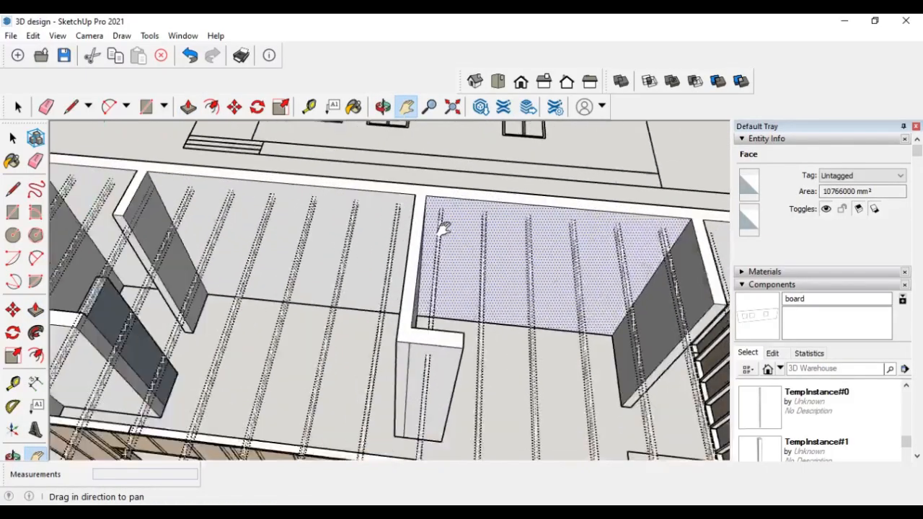
left_click(13, 189)
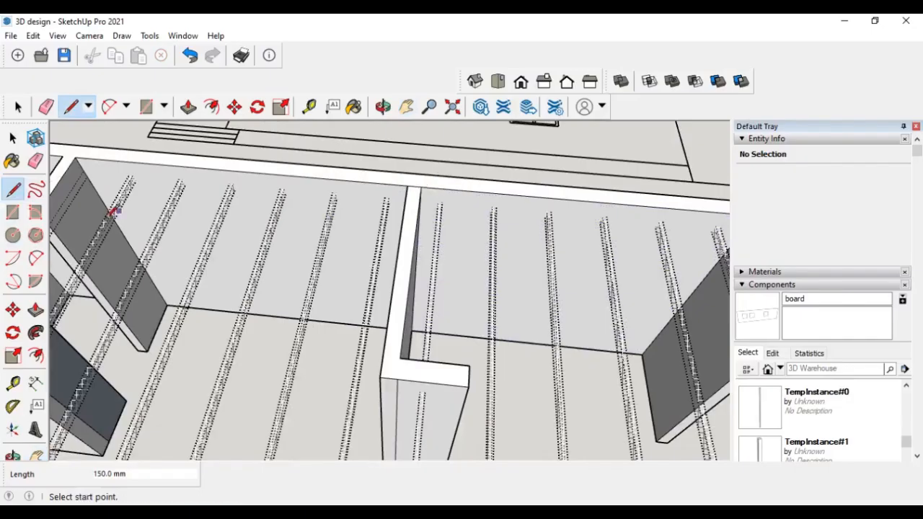
left_click(35, 310)
left_click(414, 370)
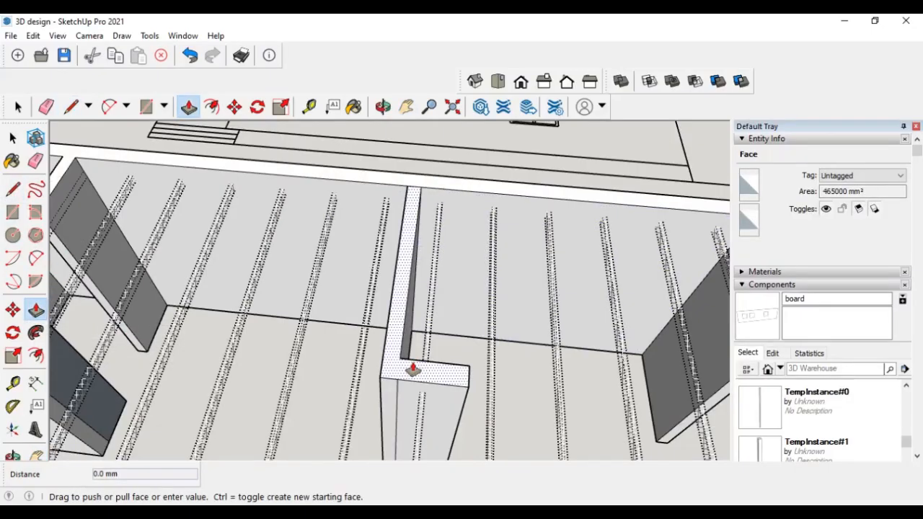
left_click(422, 384)
- Push/pull another wall top face down toward the rafters, orbiting around the model
scroll(370, 324, "down", 5)
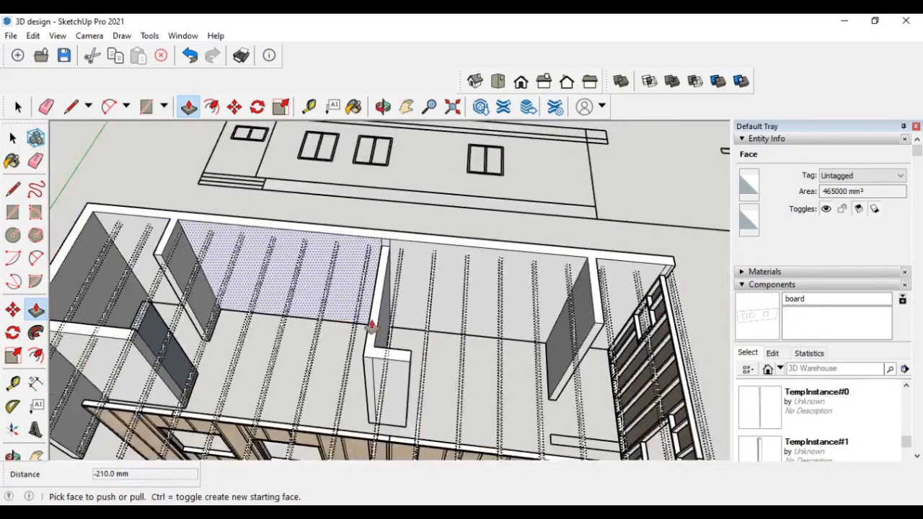
key("l")
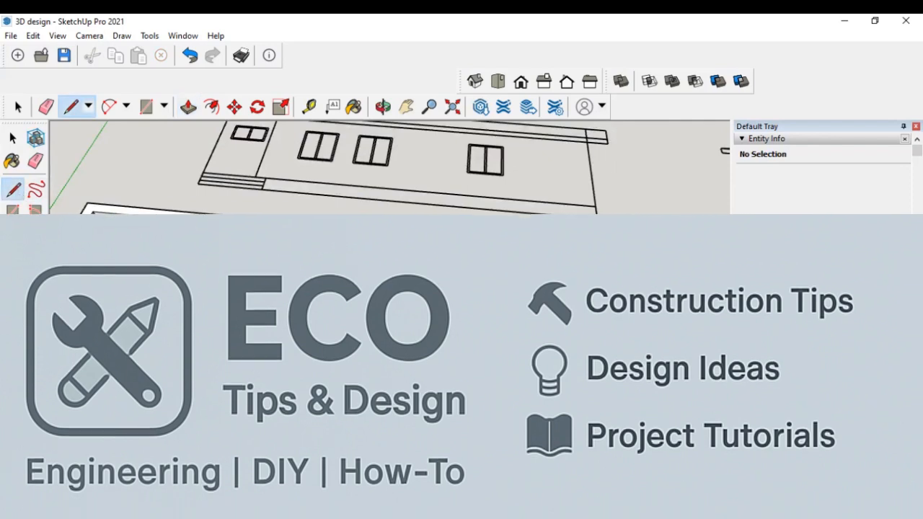
key("p")
scroll(648, 302, "up", 1)
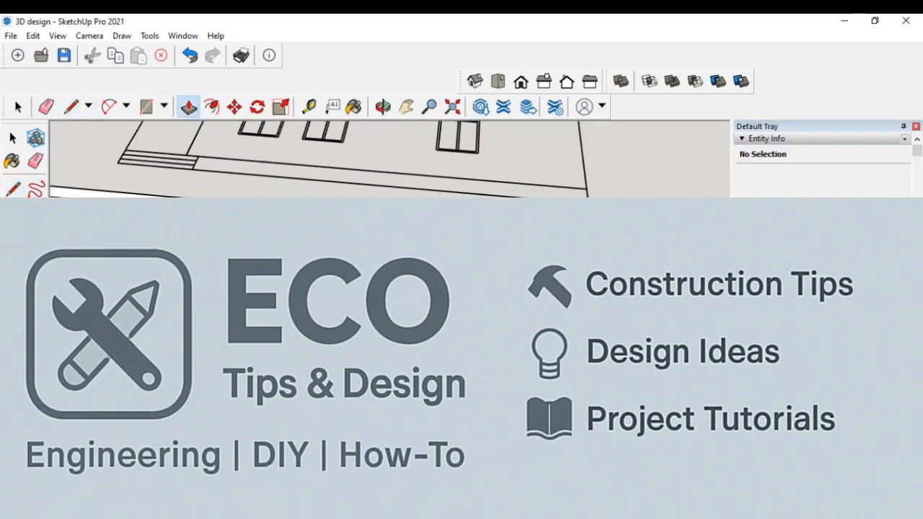
left_click(648, 302)
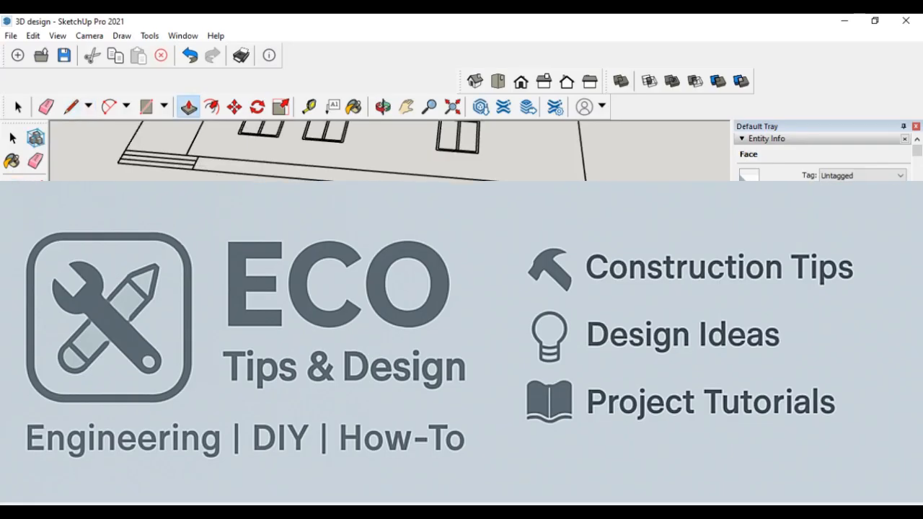
key("o")
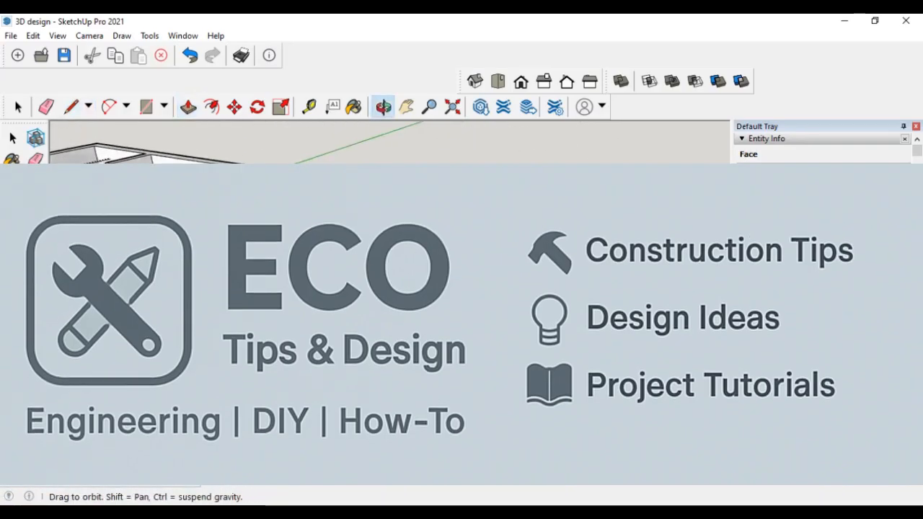
key("p")
scroll(390, 299, "down", 1)
middle_click_drag(390, 299, 469, 328)
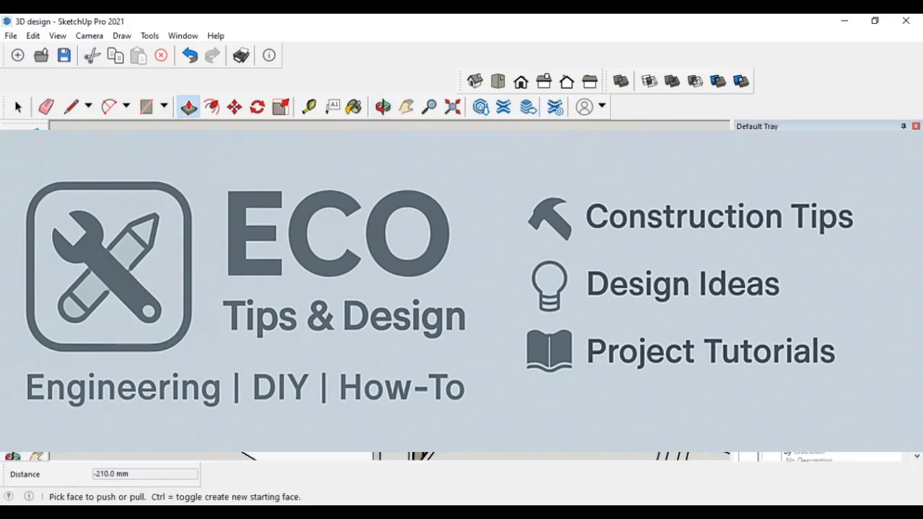
scroll(360, 324, "up", 3)
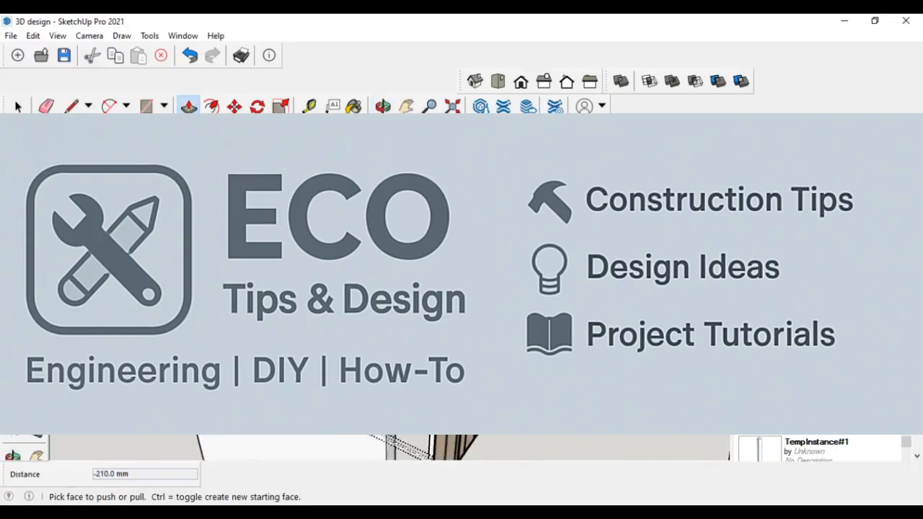